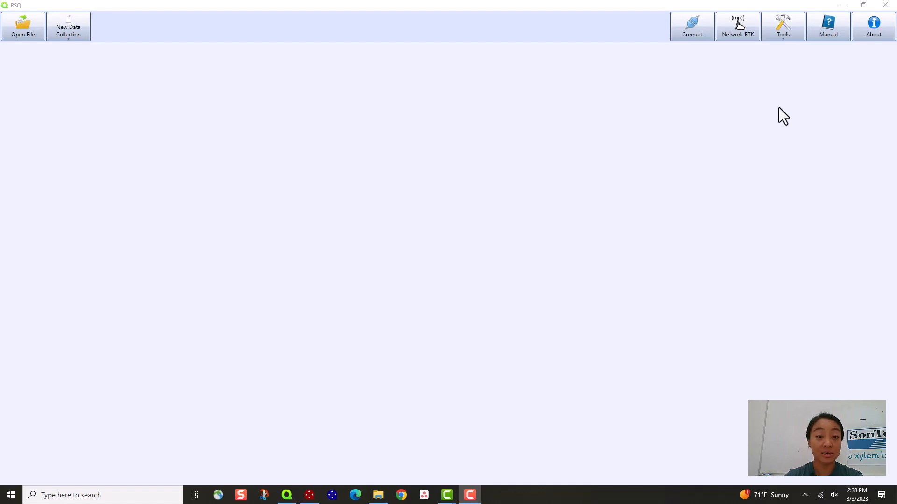
Open the Blue River transects data file whose name ends in 20230623_124810_edited_edited.rsqmb
click(252, 113)
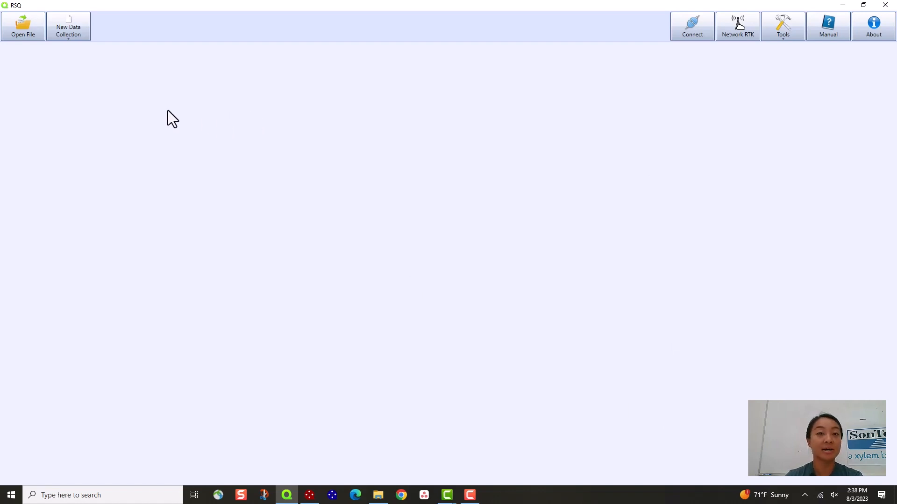
click(20, 26)
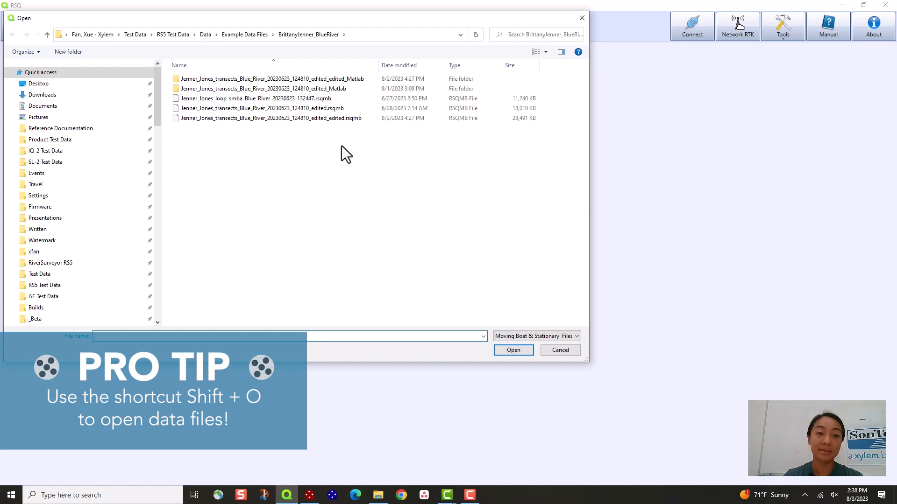
double_click(351, 118)
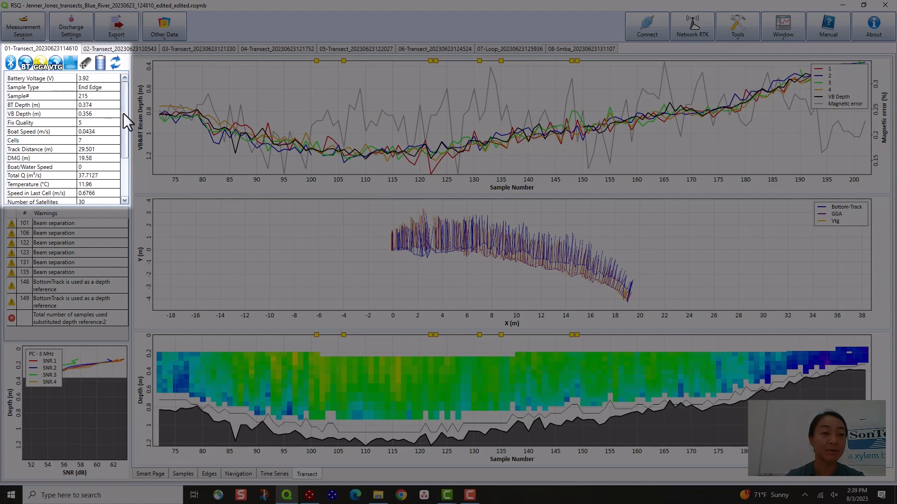
Look through the parameter table of transect 01 and the BottomTrack parameters that can be added to it
drag(123, 114, 124, 172)
right_click(49, 135)
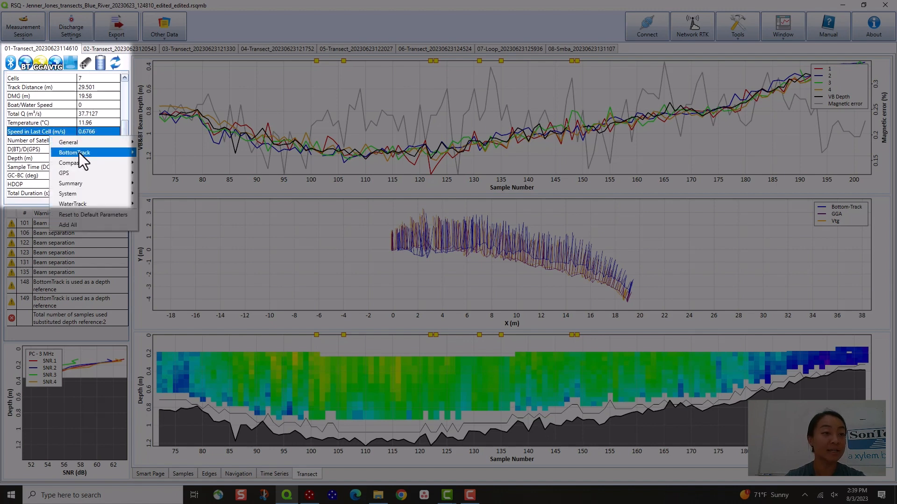
mouse_move(79, 154)
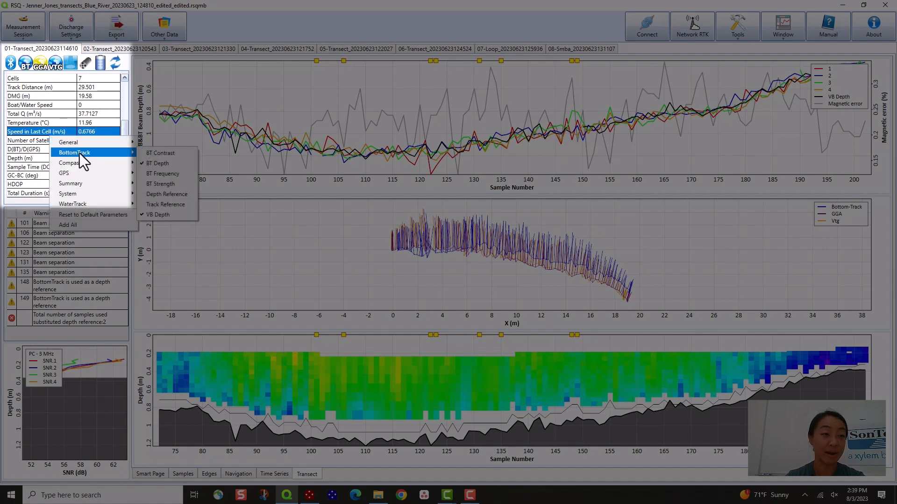
click(73, 113)
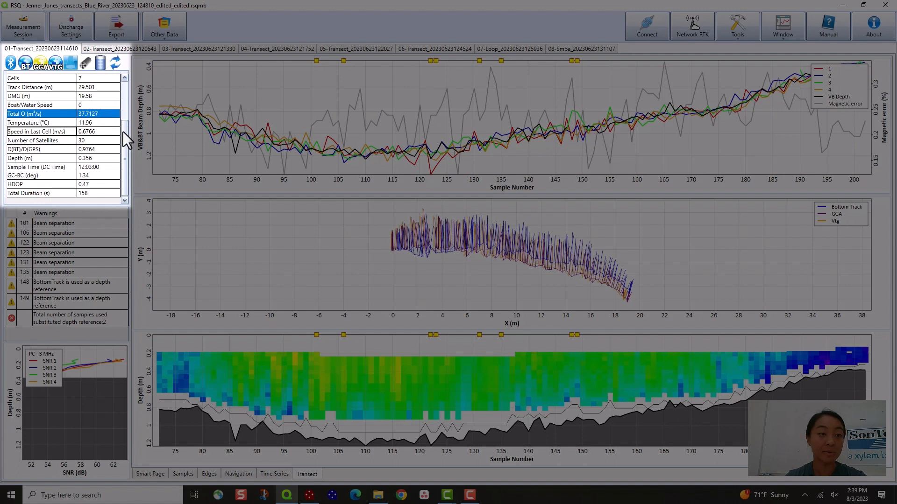
drag(122, 132, 116, 105)
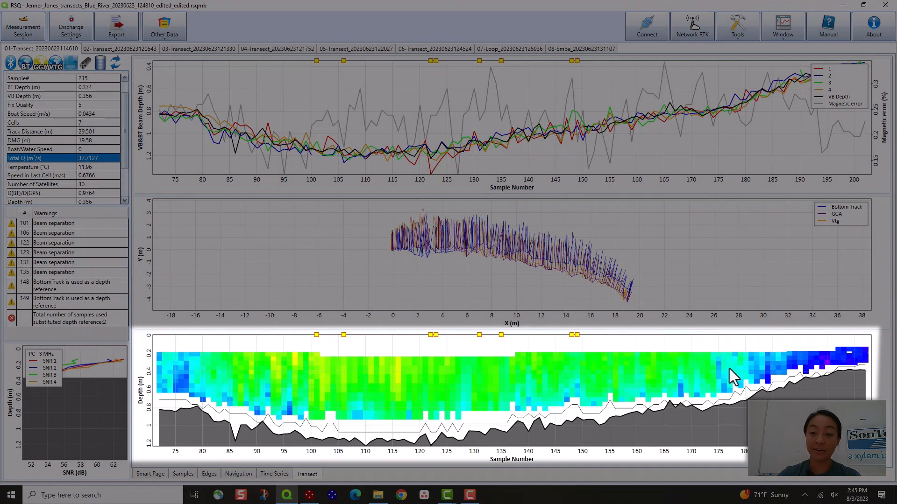
View the WaterTrack parameters available for the depth contour plot of transect 01, leaving Speed selected
right_click(730, 369)
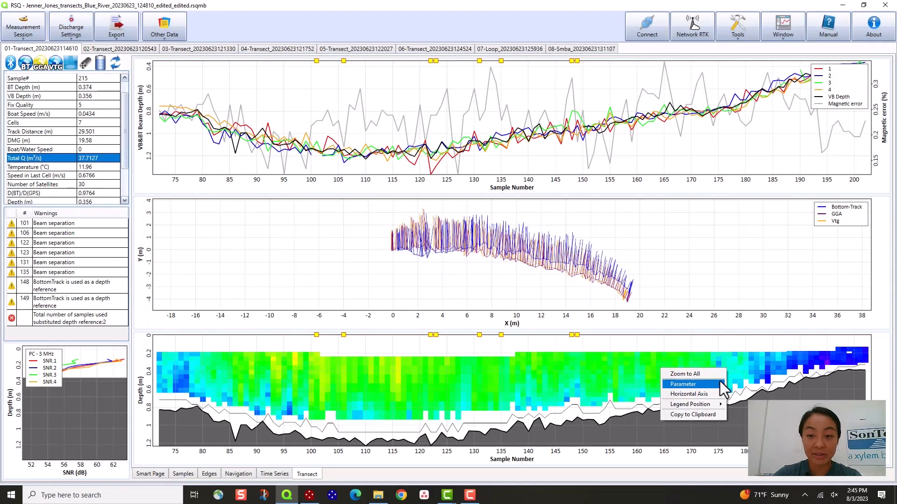
mouse_move(719, 384)
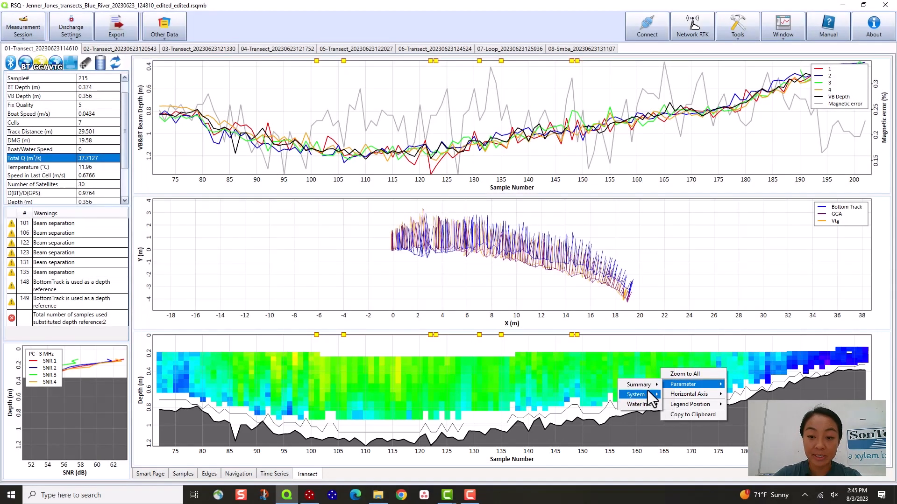
mouse_move(648, 404)
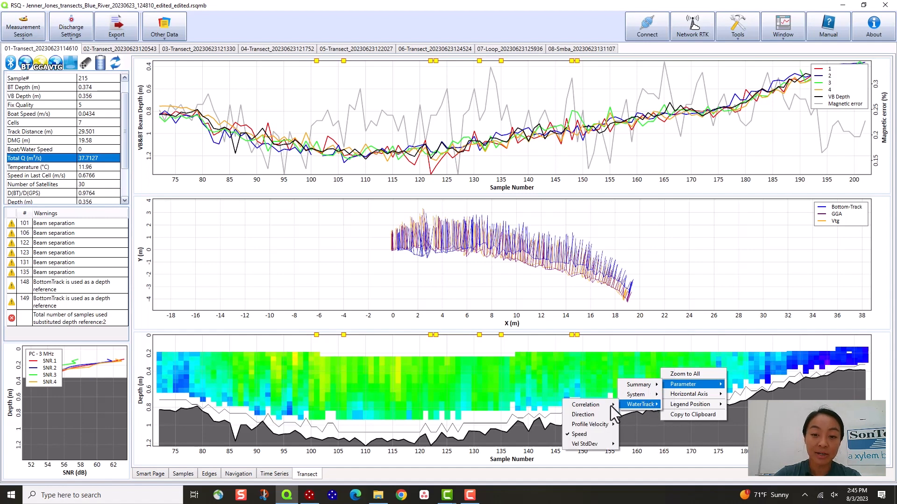
click(492, 391)
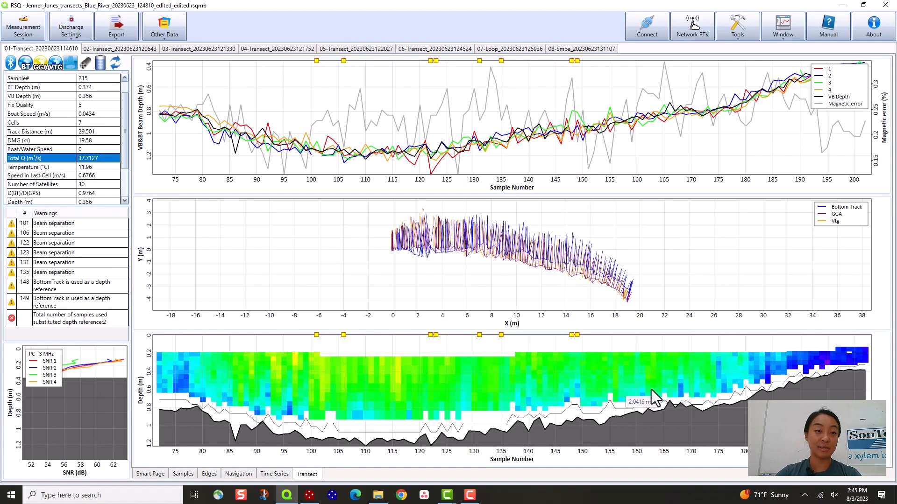
Compare the plots of transects 02 through 05, going back through them to transect 01
click(139, 49)
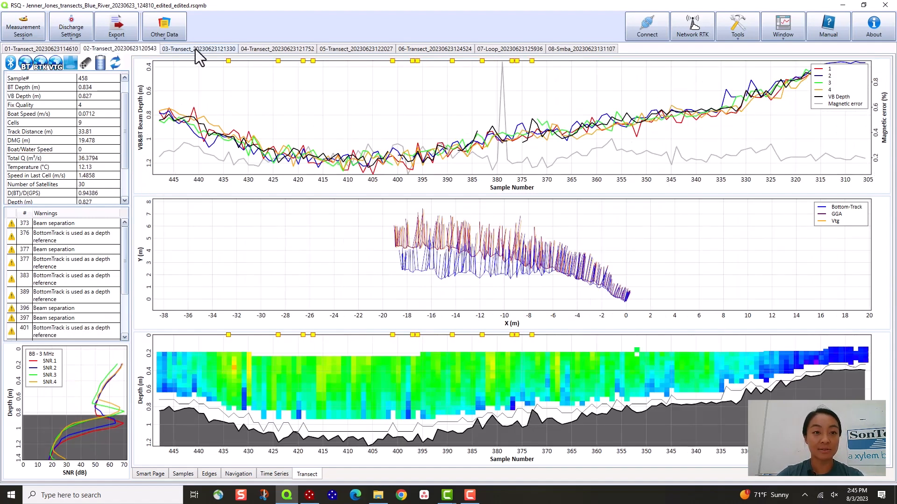
click(195, 49)
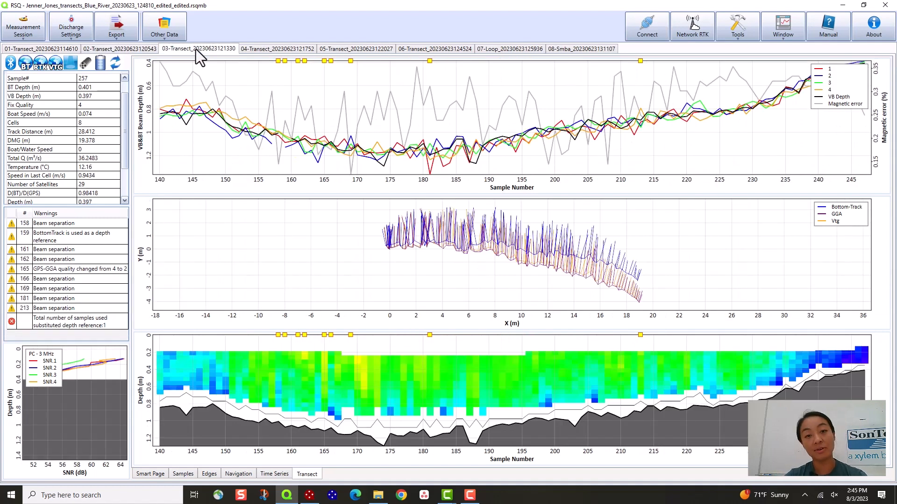
click(251, 48)
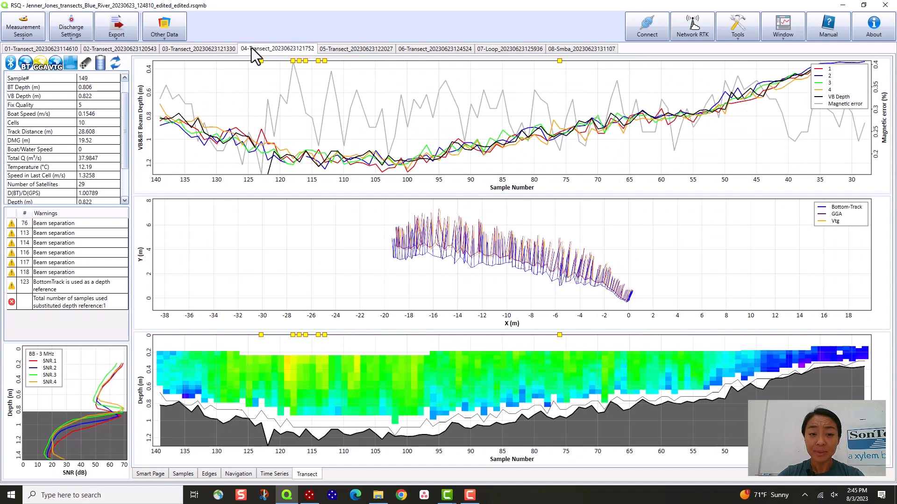
click(335, 48)
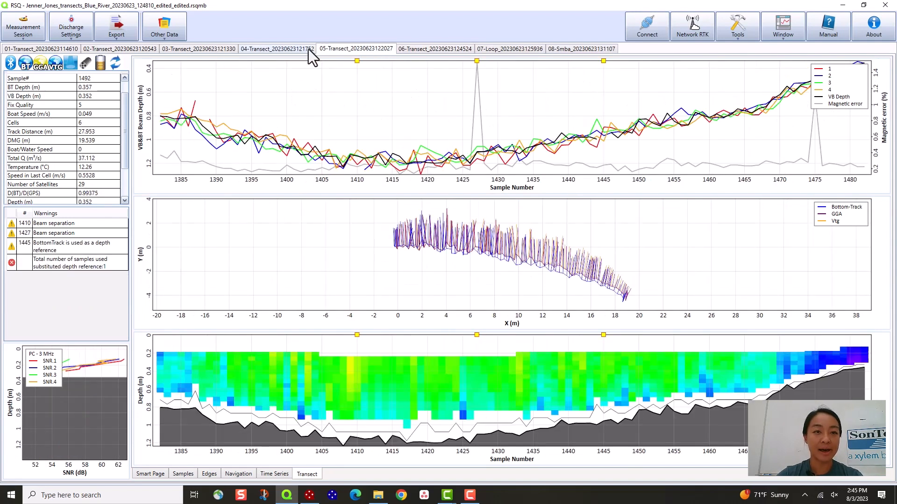
click(308, 49)
click(182, 46)
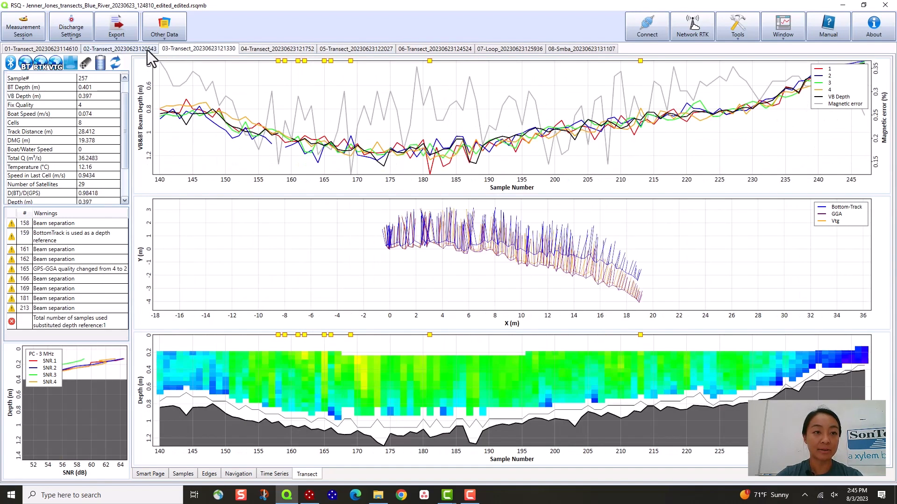
click(105, 49)
click(52, 50)
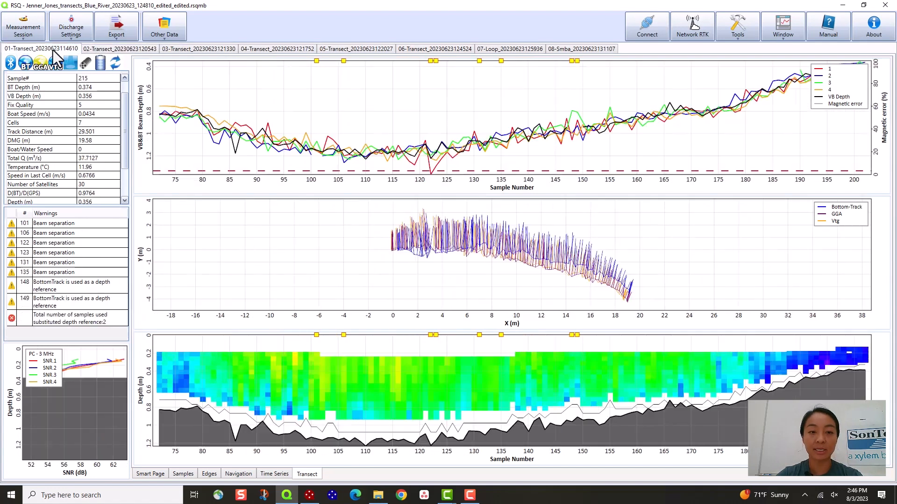
click(96, 50)
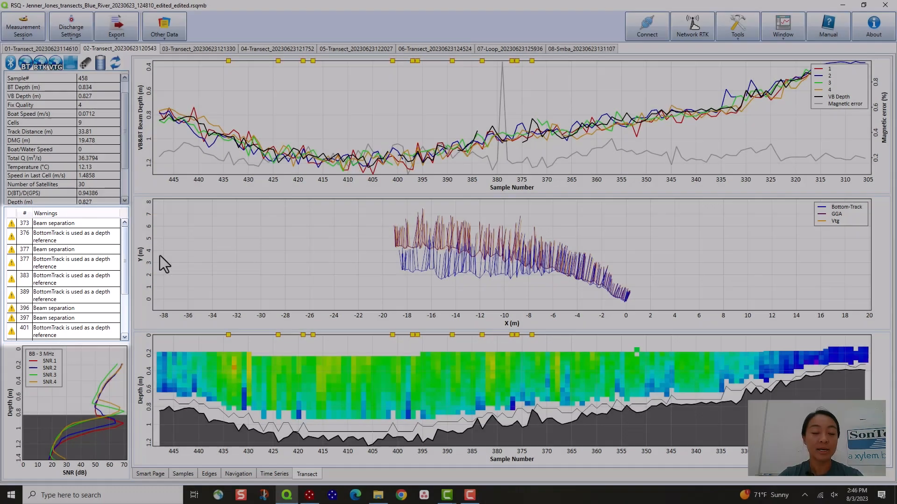
scroll(80, 298, down, 3)
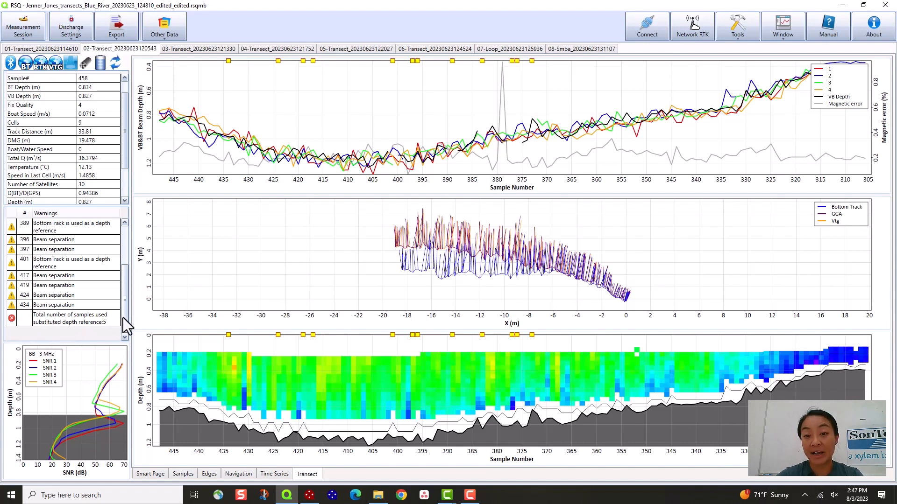
drag(128, 315, 172, 274)
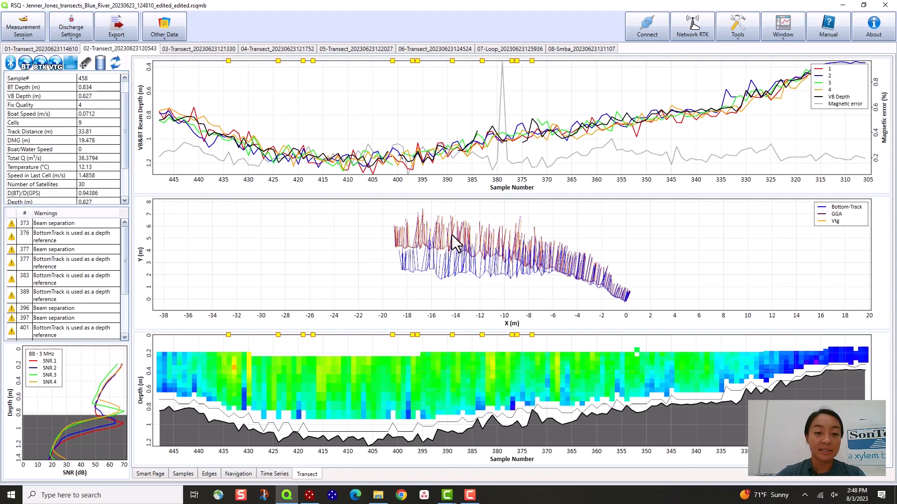
Inspect the transect 02 warnings at samples 373, 376 and 377, and check the parameter options of the SNR profile plot
click(85, 223)
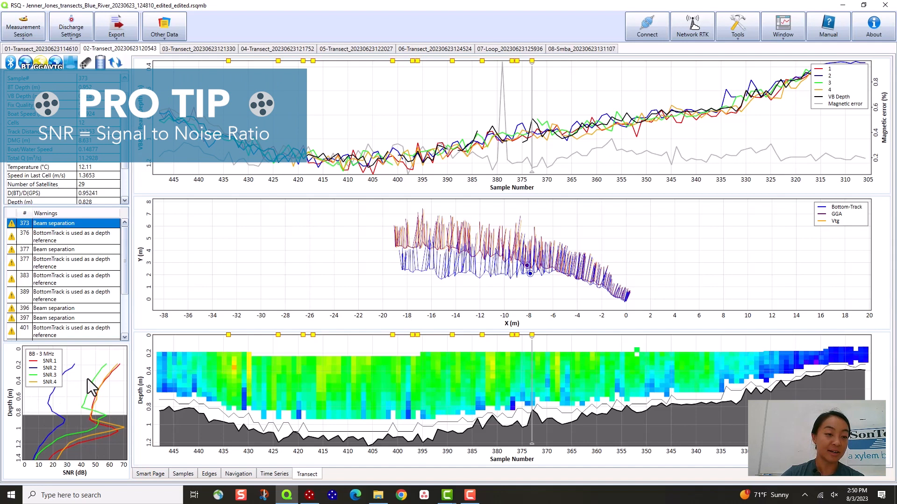
right_click(19, 379)
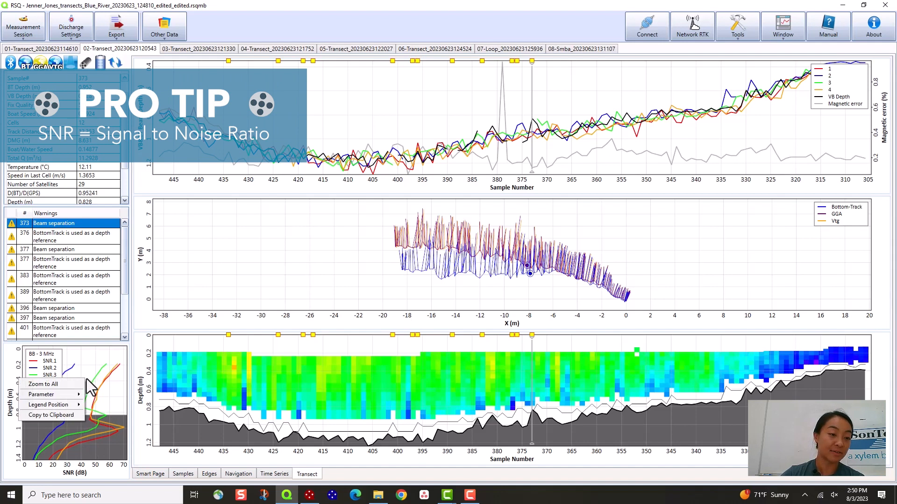
mouse_move(72, 393)
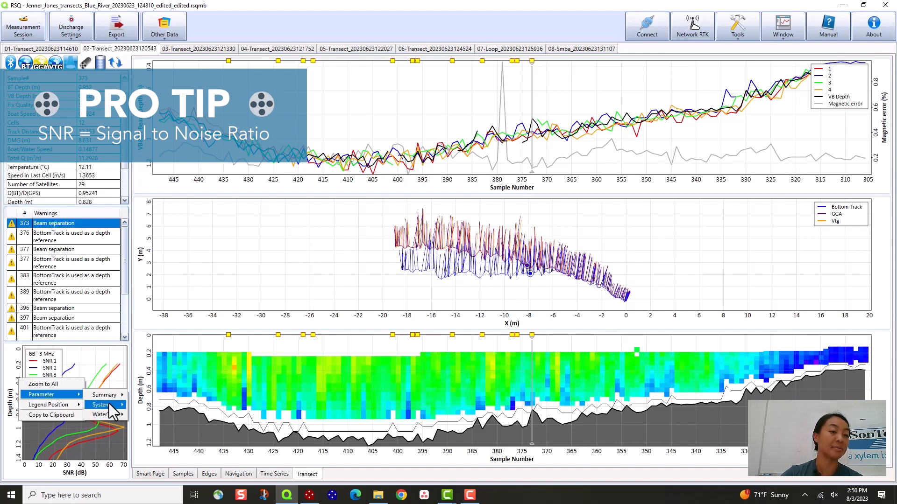
click(106, 427)
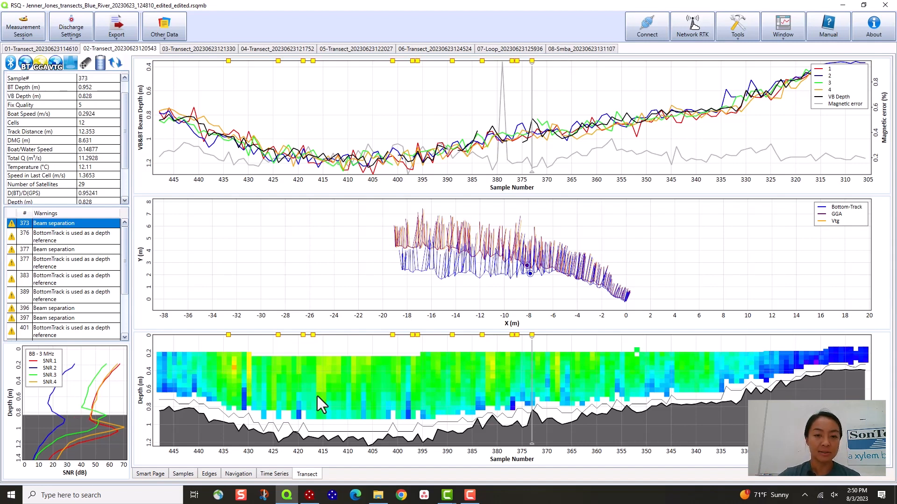
click(518, 343)
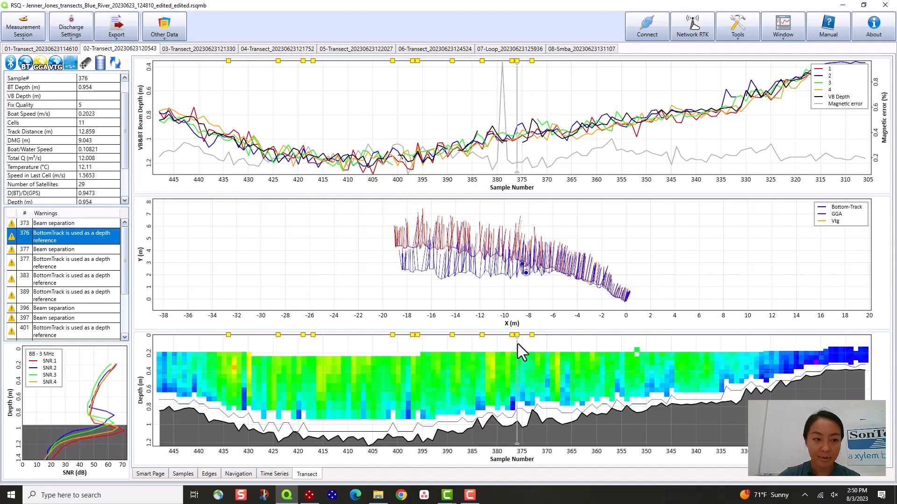
click(512, 345)
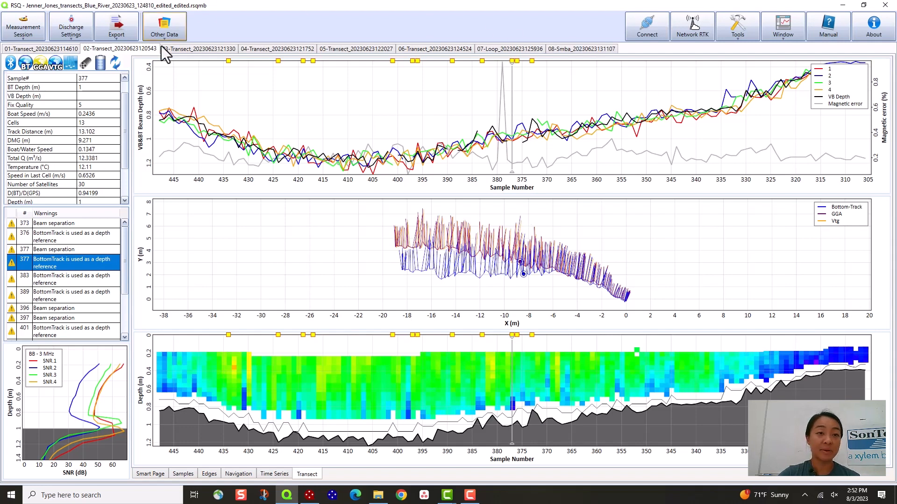
click(513, 49)
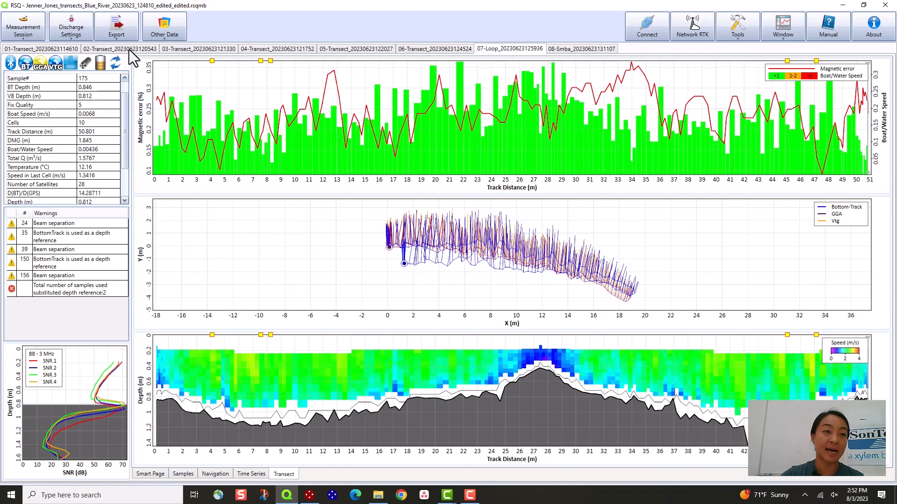
click(77, 37)
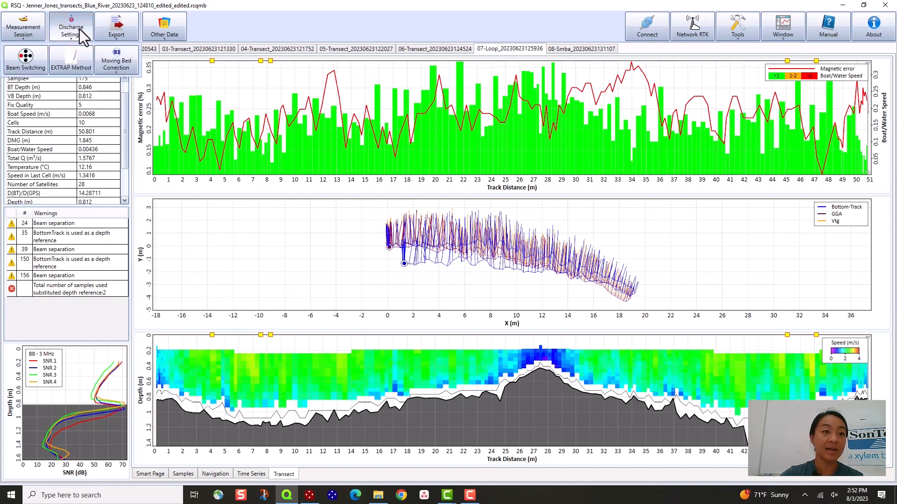
click(133, 67)
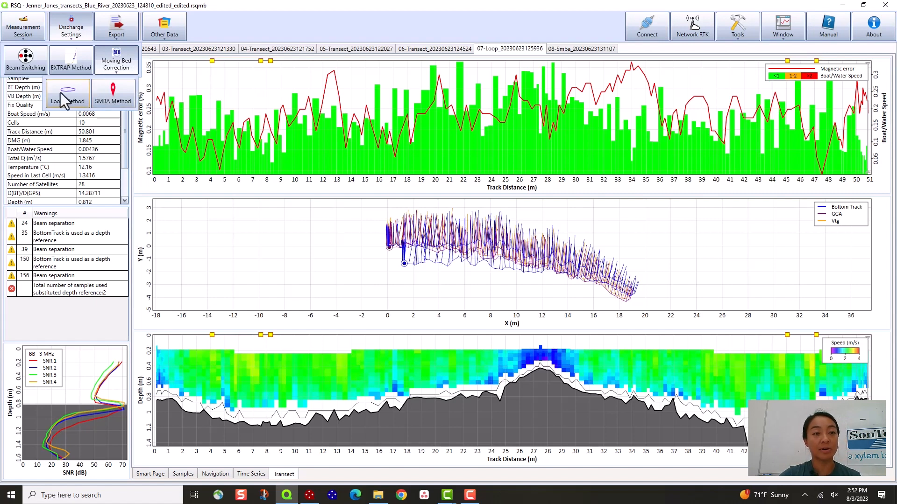
click(71, 100)
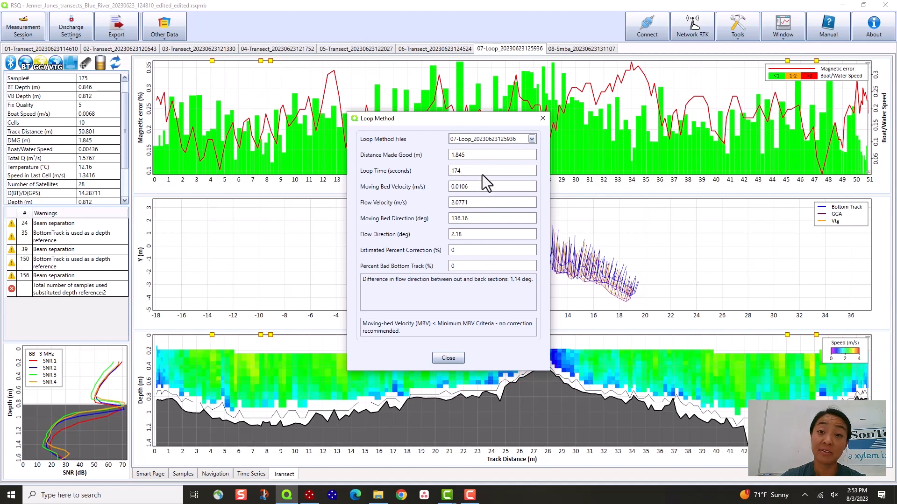
click(523, 138)
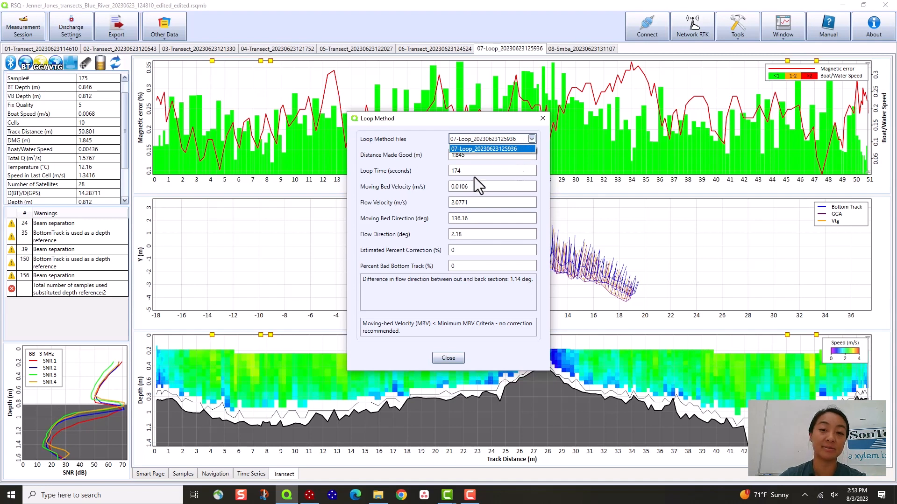
click(500, 138)
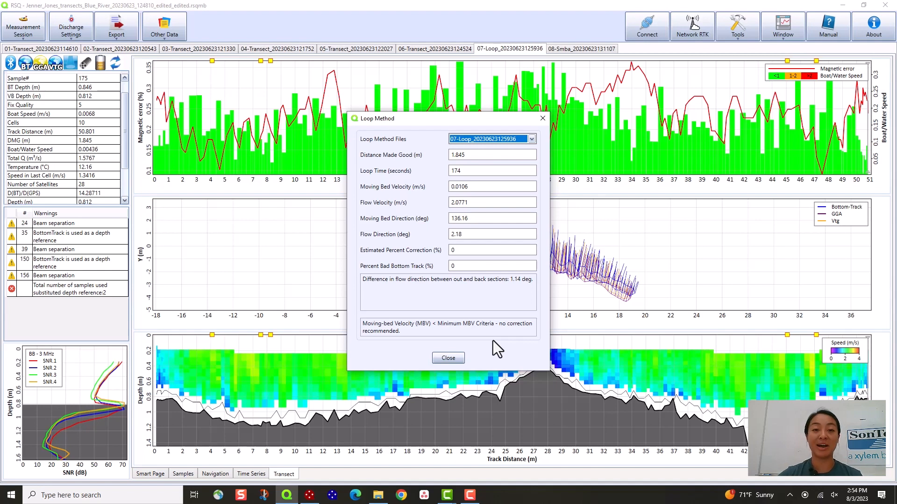
click(448, 358)
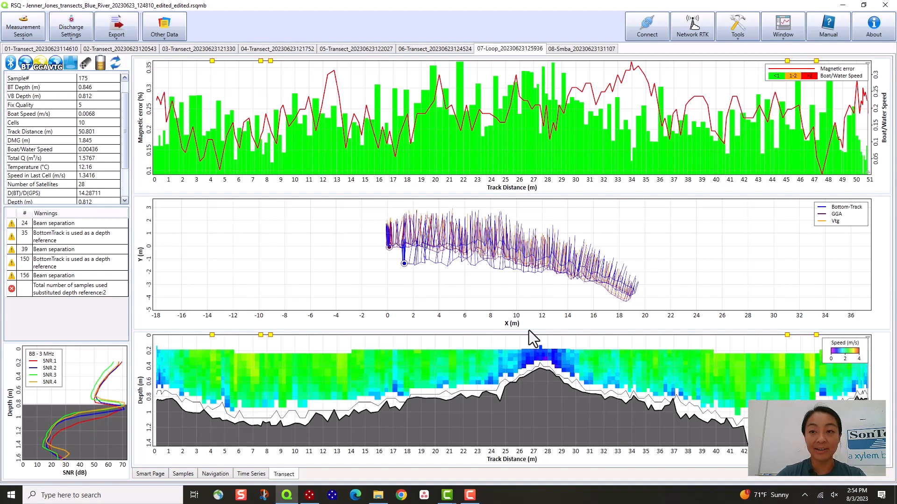
Show the discharge summary table, then hide and restore its Total Q Corrected column
key(ctrl+s)
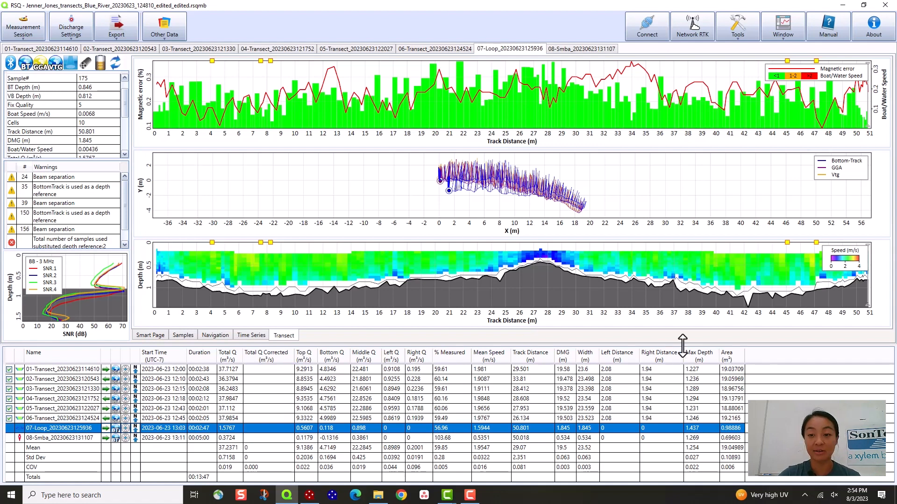
right_click(260, 356)
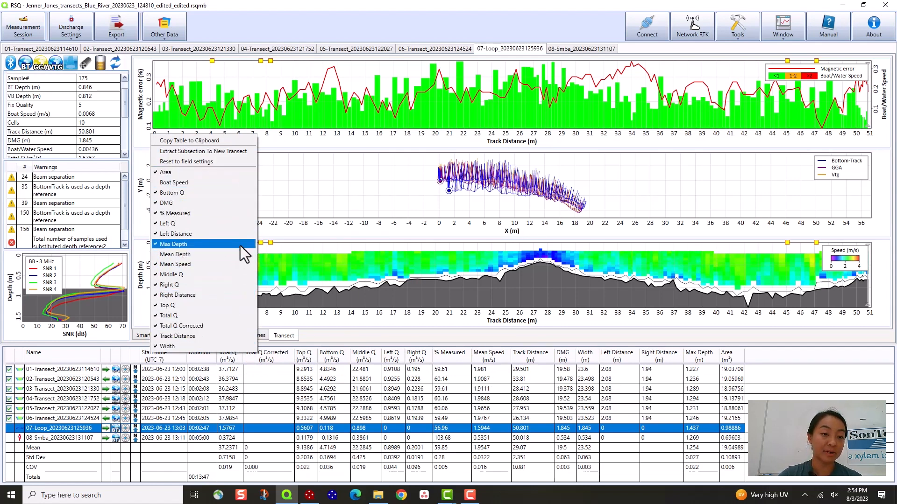
click(227, 326)
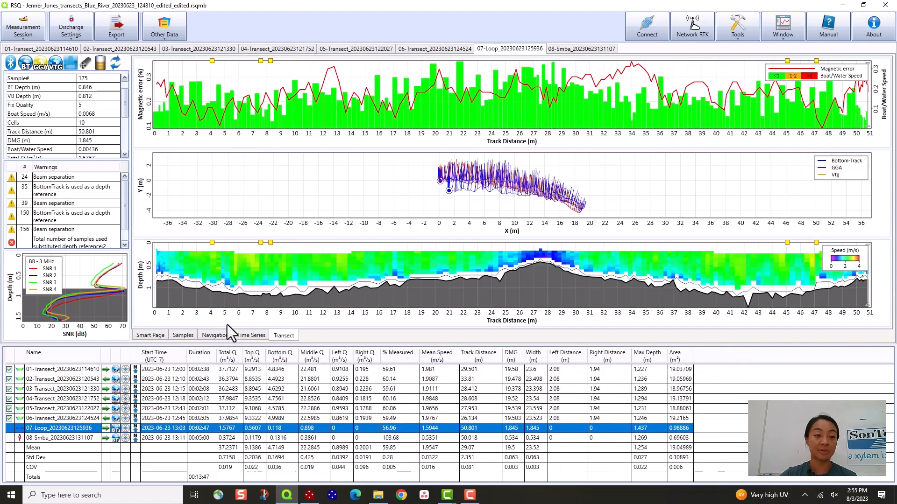
right_click(298, 354)
click(276, 324)
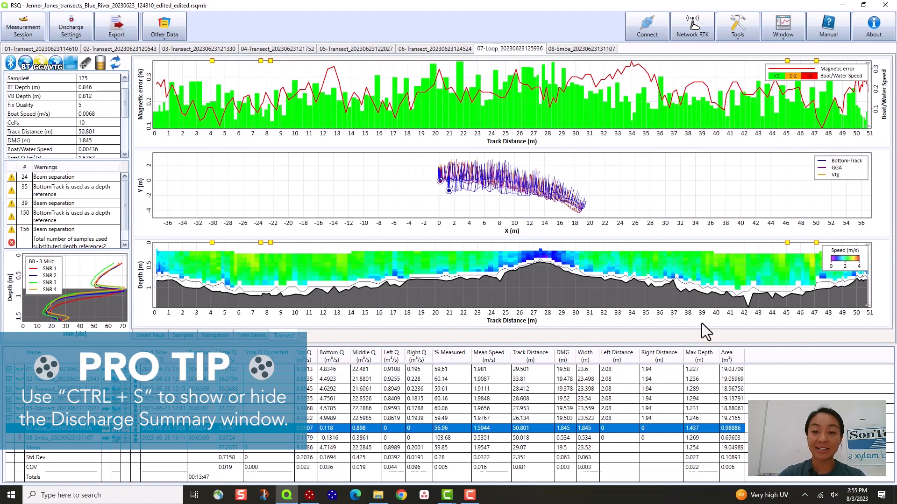
Hide and restore the QC warnings using the window display options, and show the Toolbox
click(791, 26)
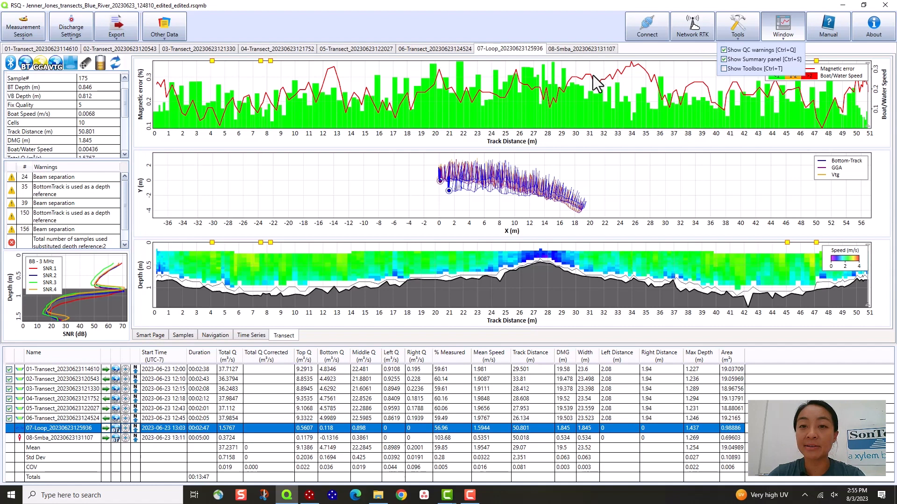
click(625, 77)
click(778, 35)
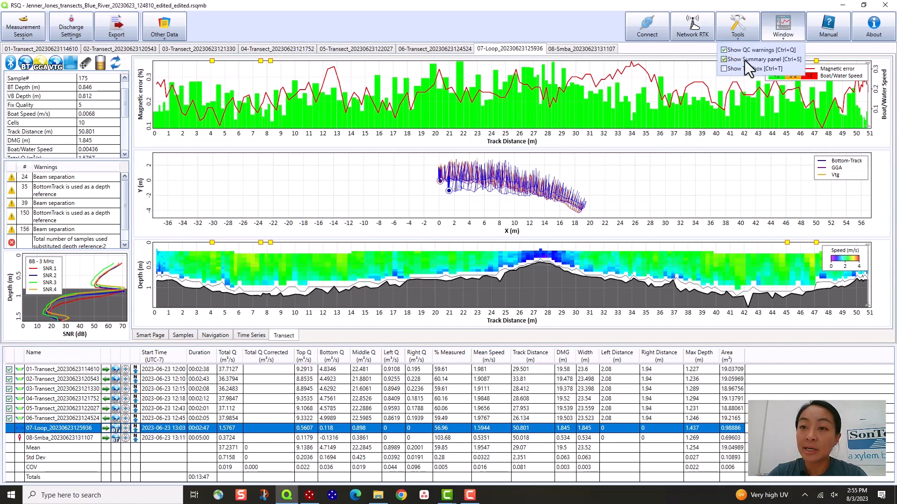
click(724, 60)
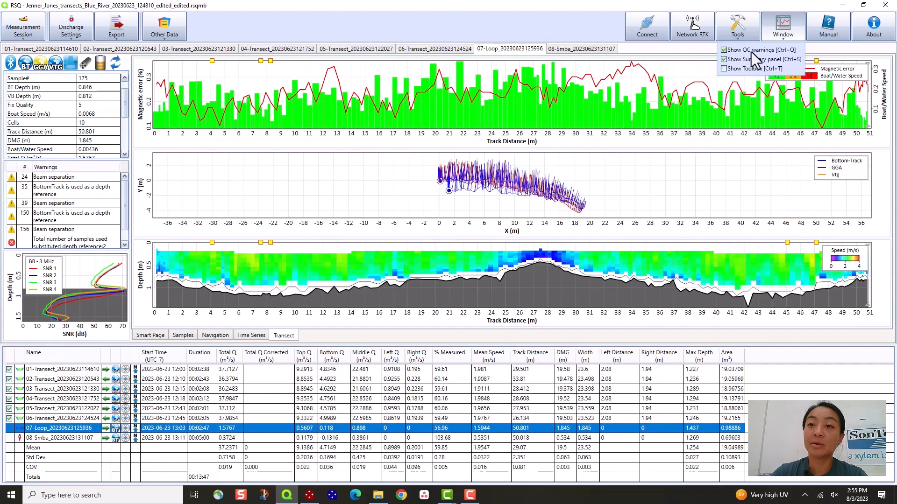
click(724, 49)
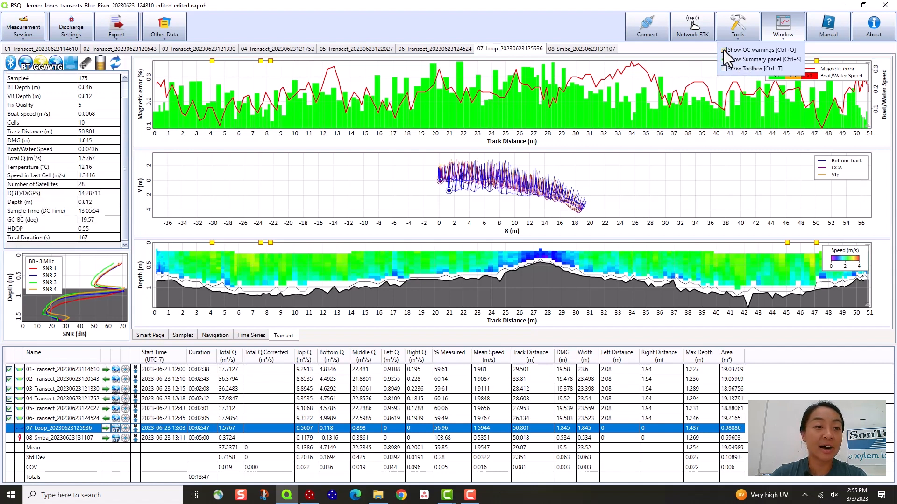
click(724, 50)
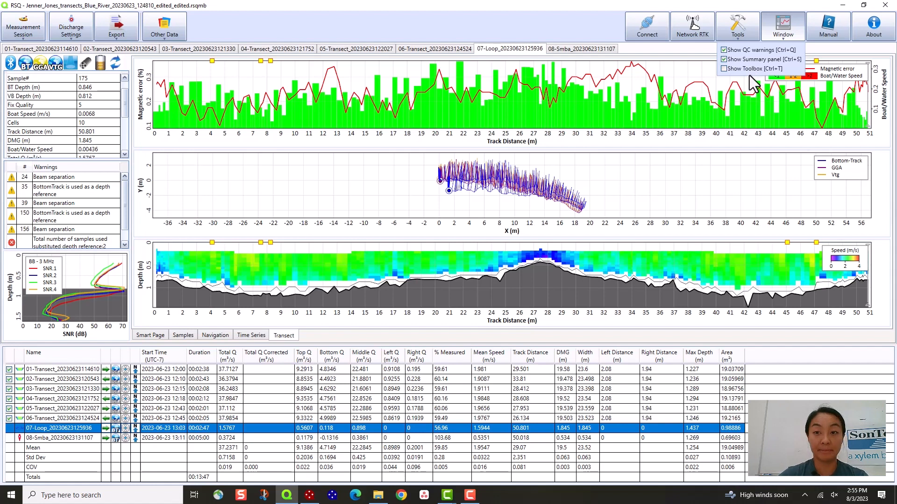
click(727, 70)
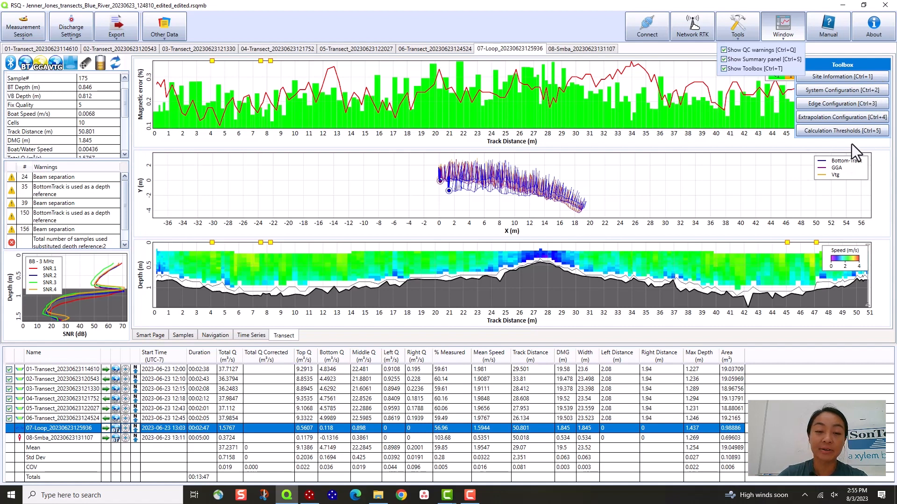
click(157, 336)
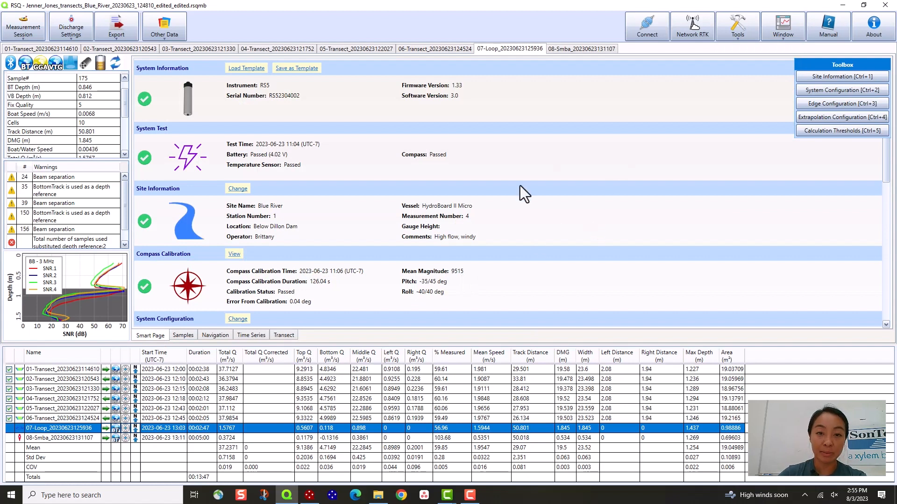
scroll(520, 186, down, 10)
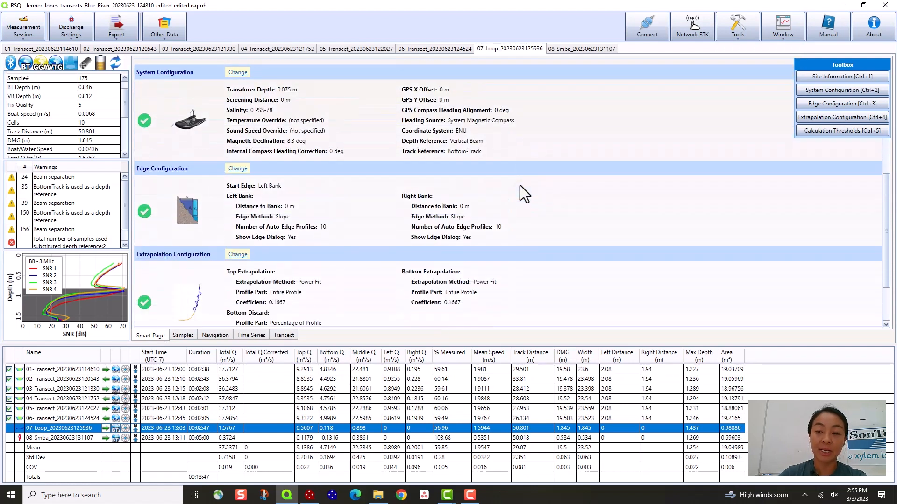
scroll(520, 186, down, 3)
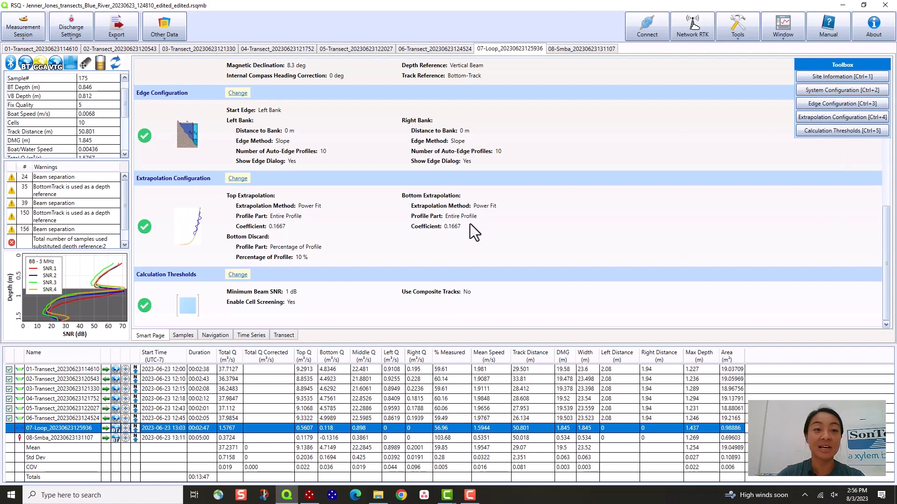
scroll(471, 225, up, 3)
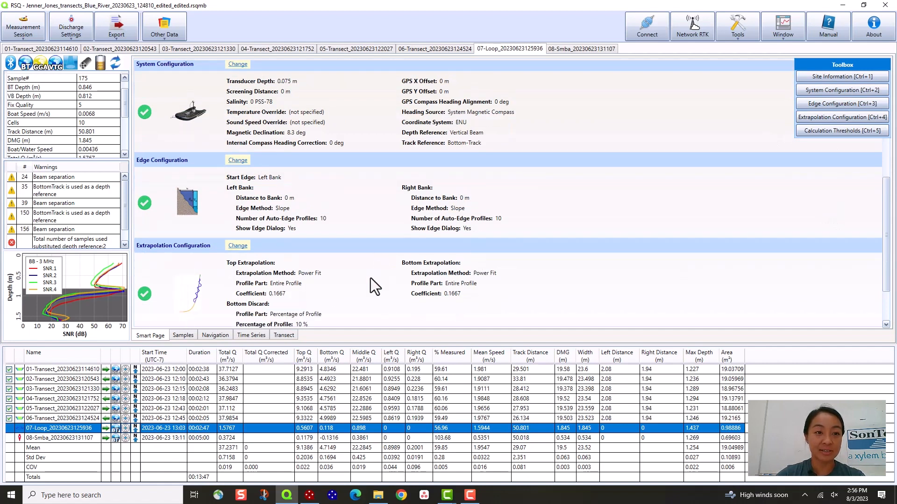
scroll(382, 265, down, 3)
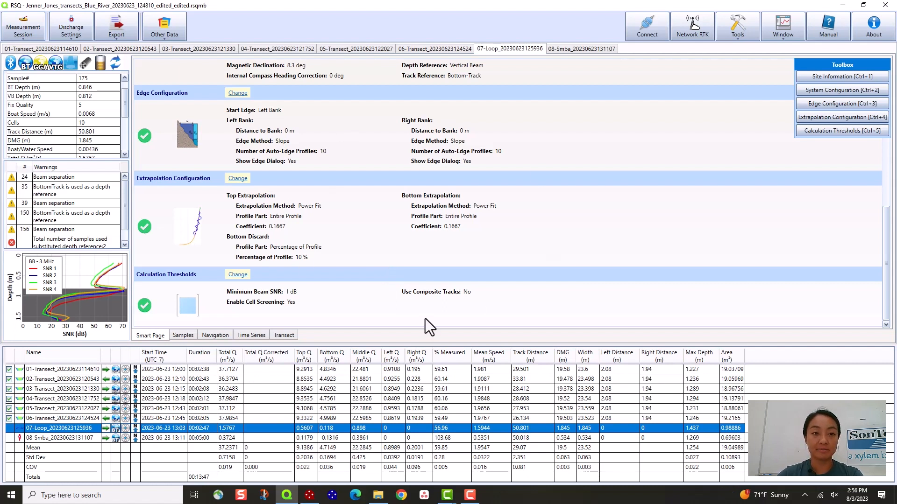
scroll(425, 319, up, 10)
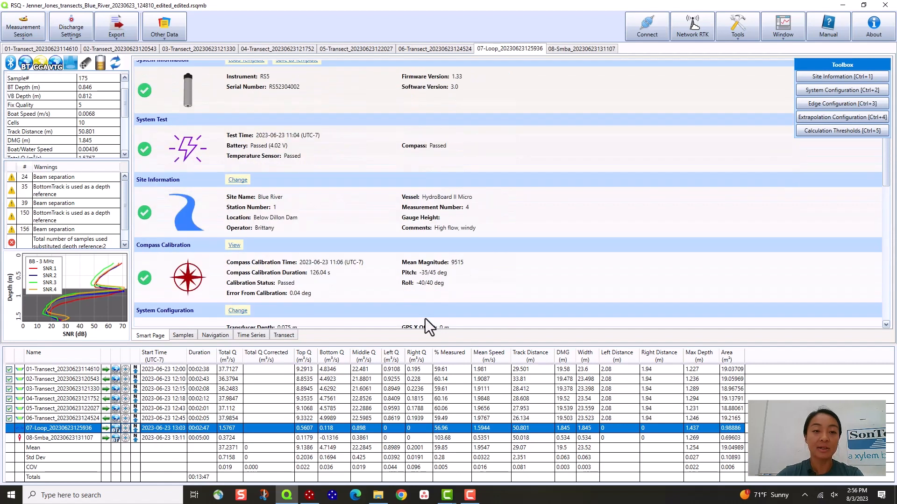
scroll(425, 318, up, 1)
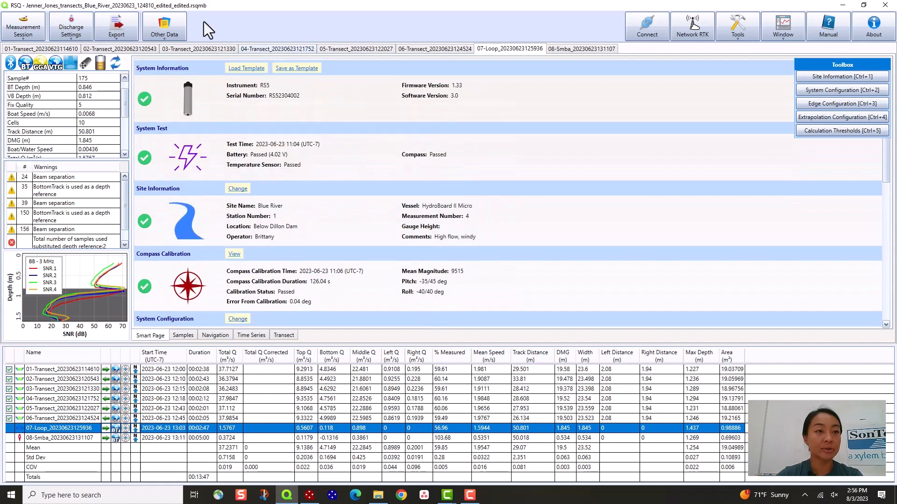
click(67, 50)
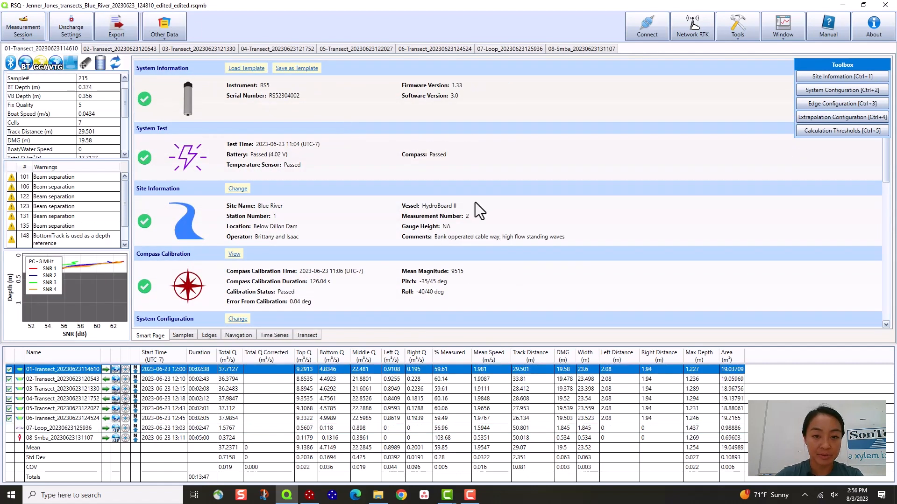
scroll(485, 201, down, 6)
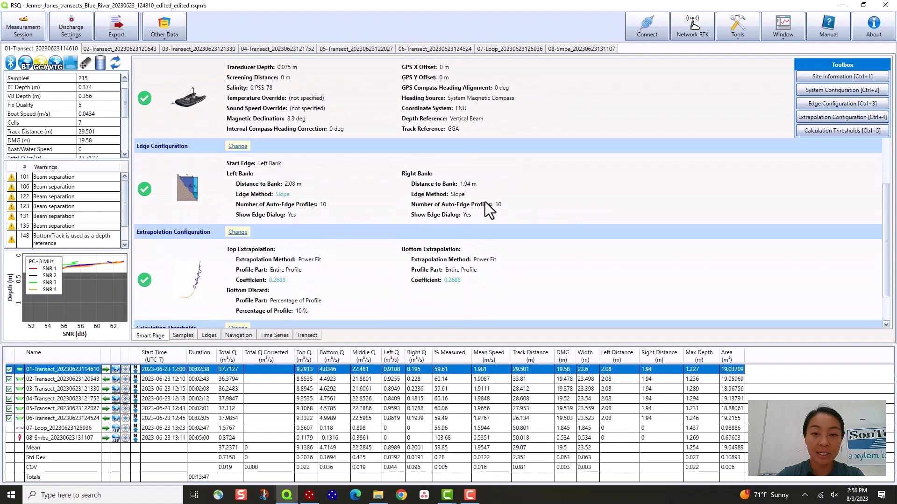
scroll(489, 211, down, 1)
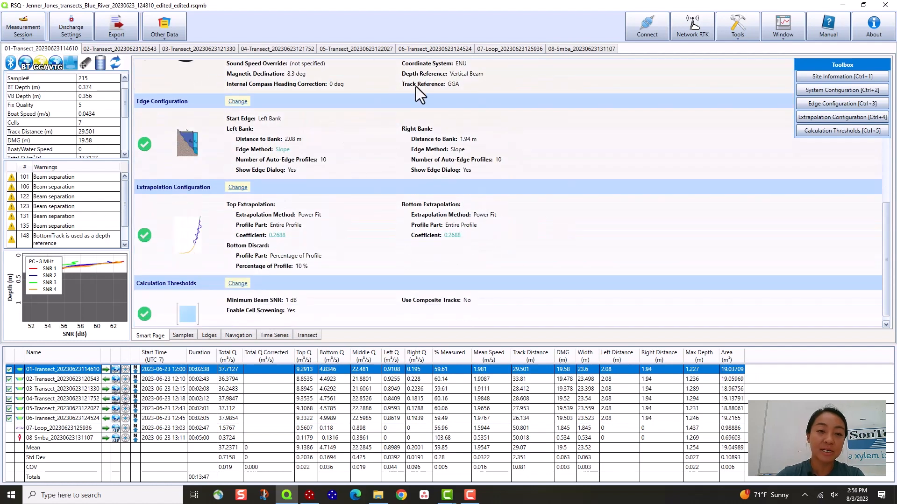
scroll(486, 135, up, 1)
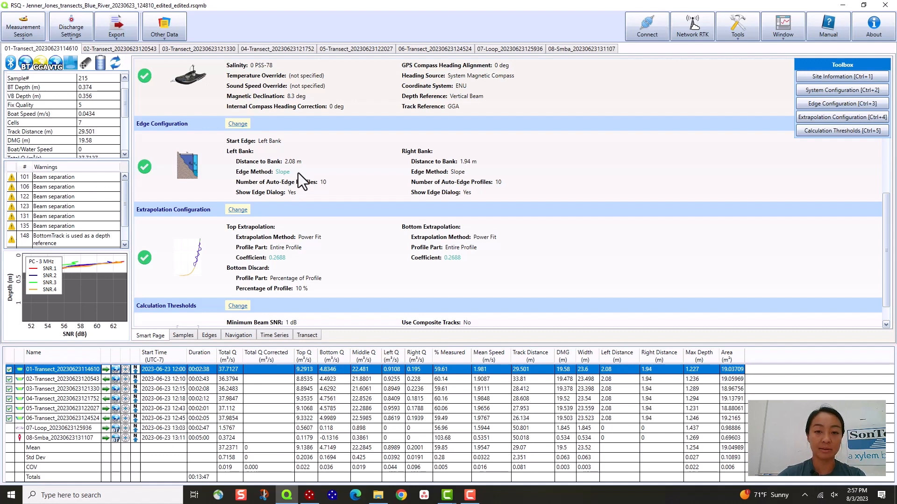
scroll(298, 173, down, 1)
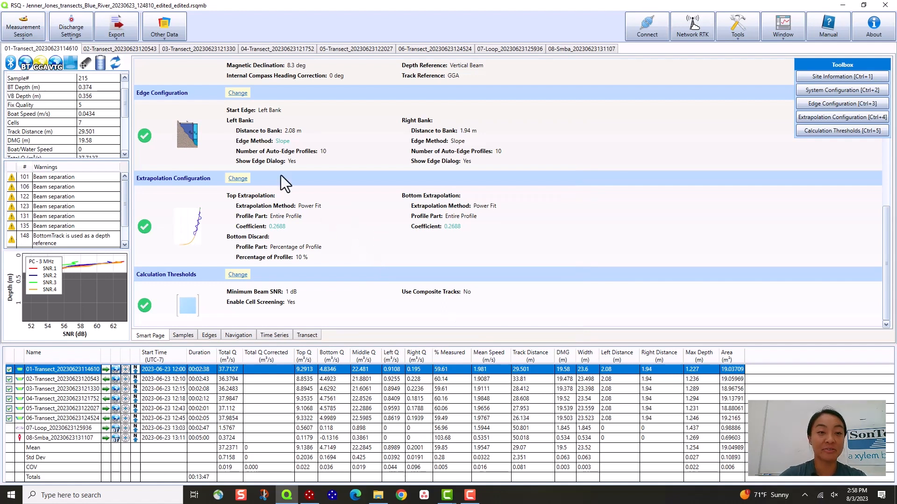
Inspect transect 01's Extrapolation Configuration and the measurement's Extrap Method fit, closing both without applying changes
click(237, 180)
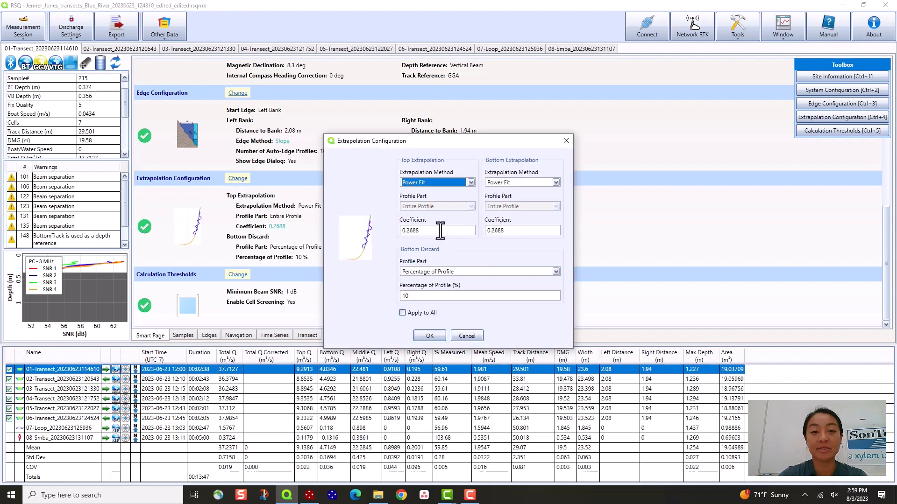
click(475, 335)
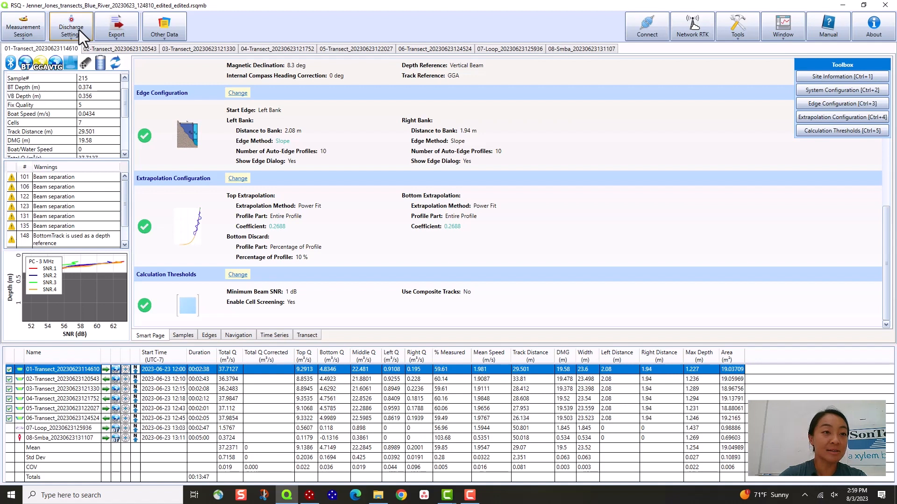
click(80, 17)
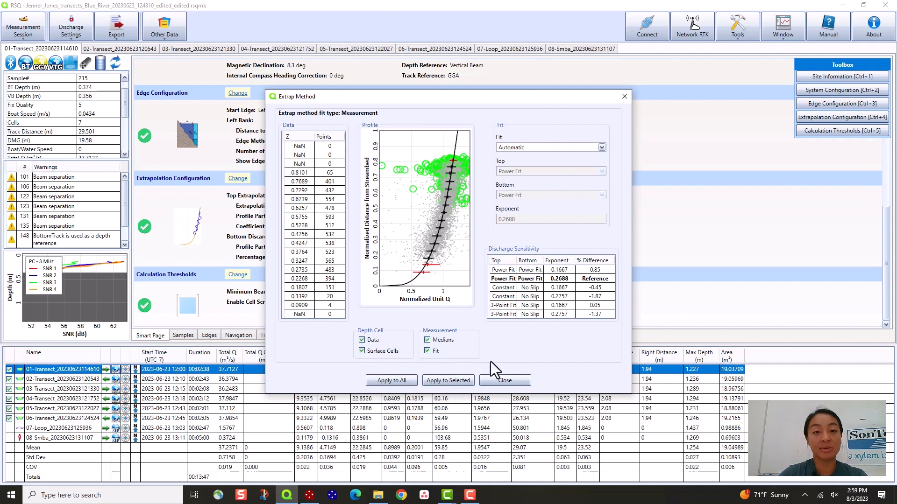
click(509, 382)
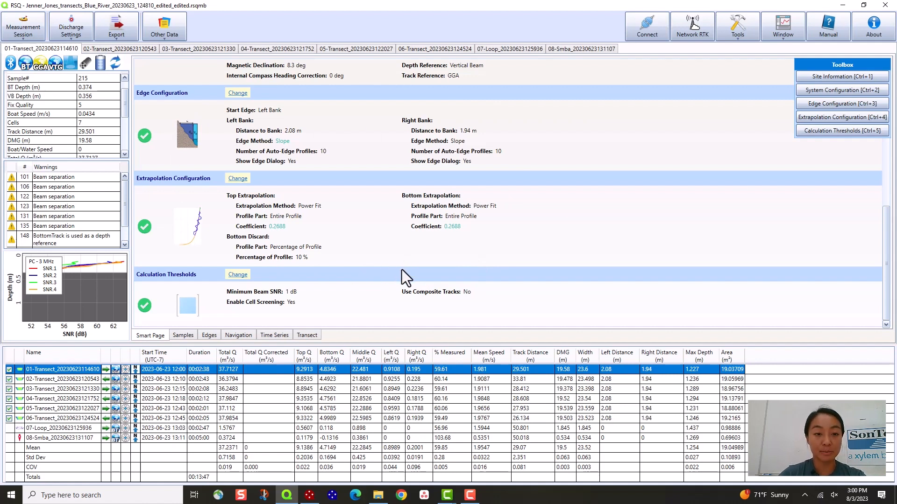
Open the System Configuration of transect 01 and inspect its transducer depth and magnetic declination settings
scroll(379, 289, up, 5)
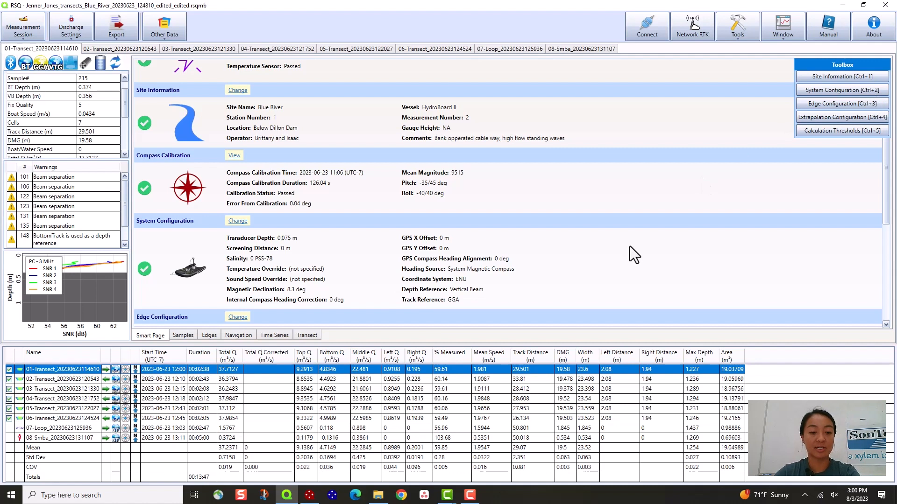
key(ctrl+2)
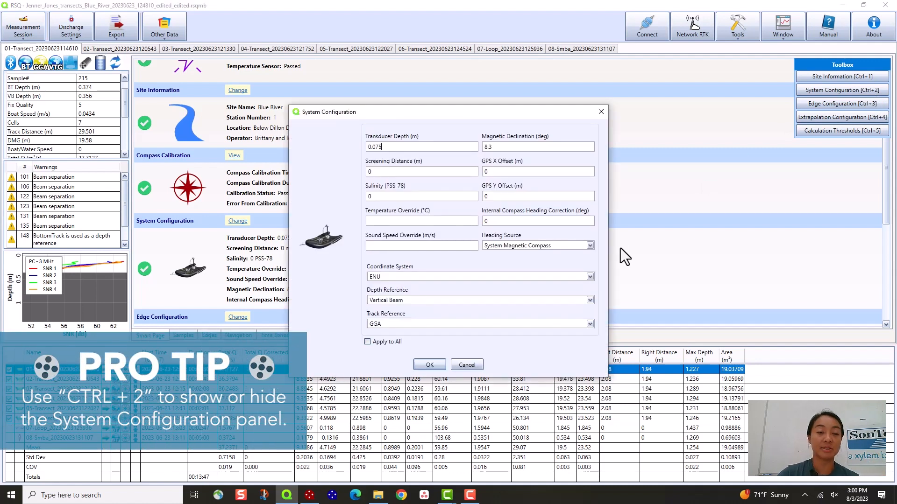
drag(488, 111, 486, 107)
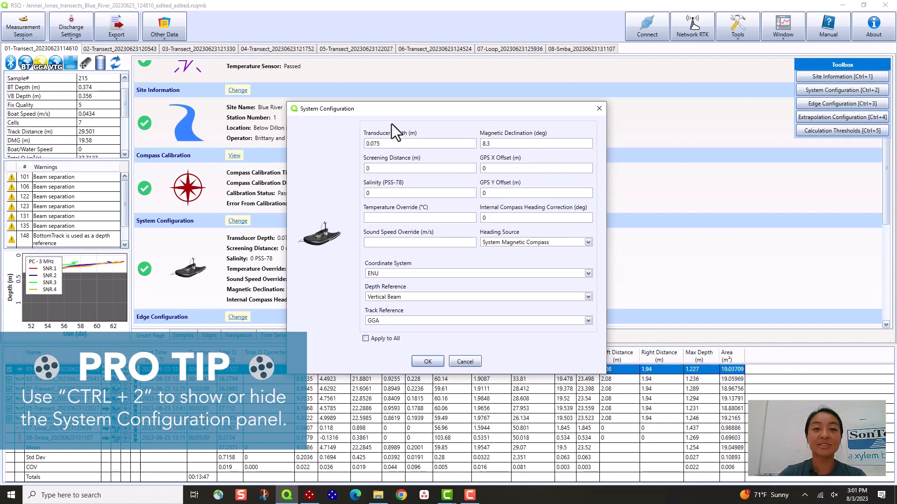
click(385, 148)
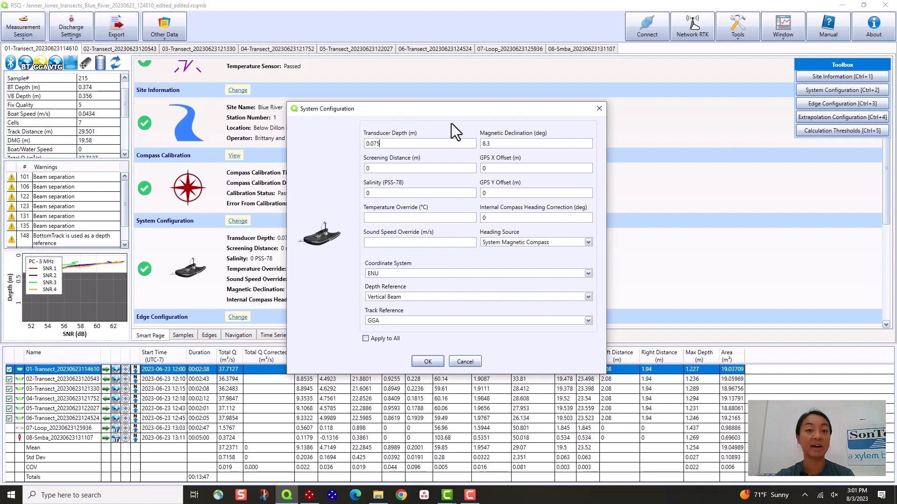
drag(466, 108, 471, 109)
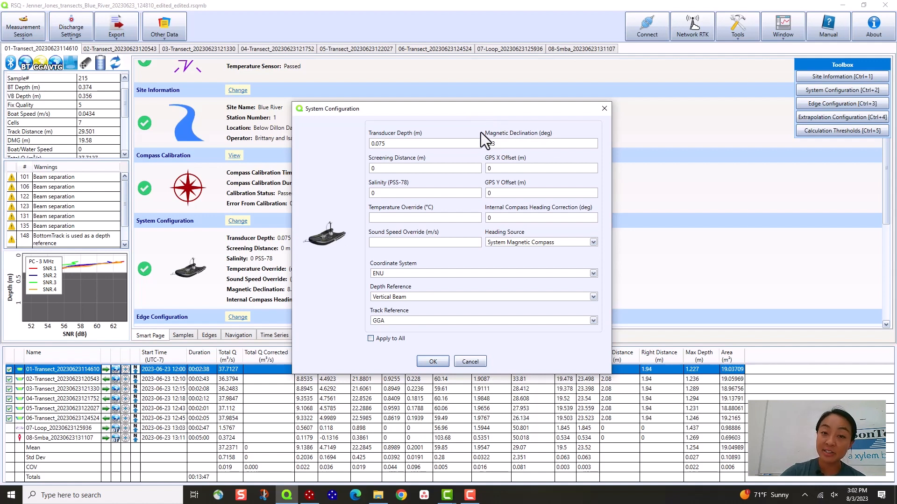
click(509, 143)
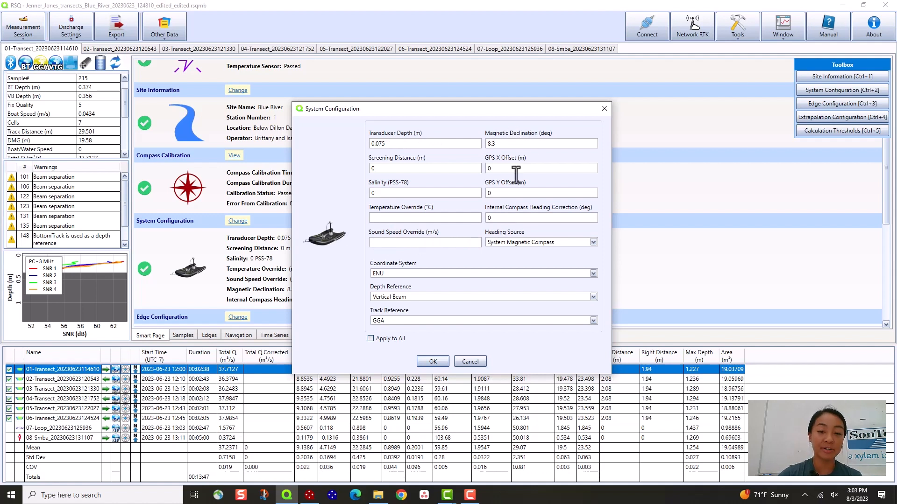
Inspect the Coordinate System and Depth Reference options of transect 01, keeping ENU and Vertical Beam selected
click(459, 273)
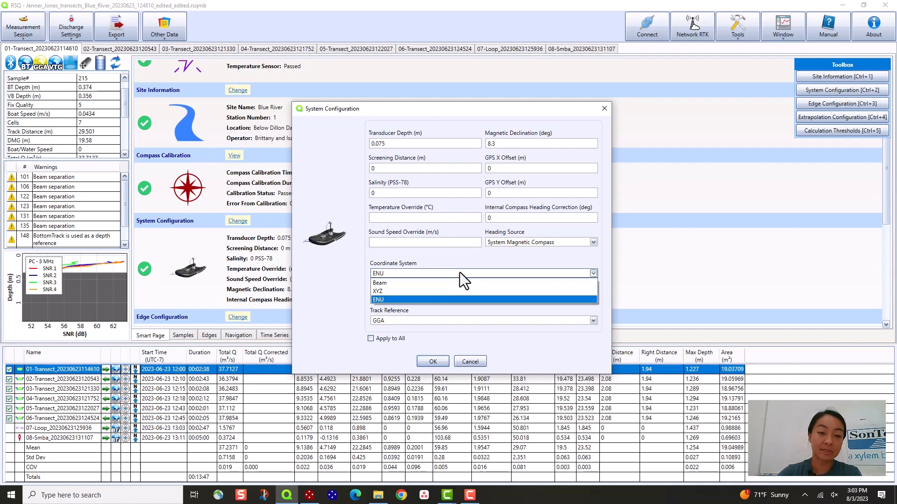
click(478, 299)
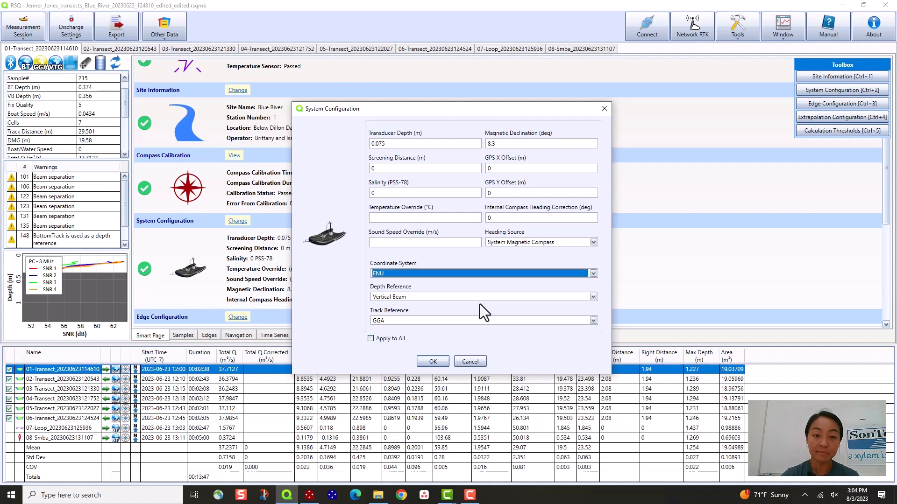
click(420, 297)
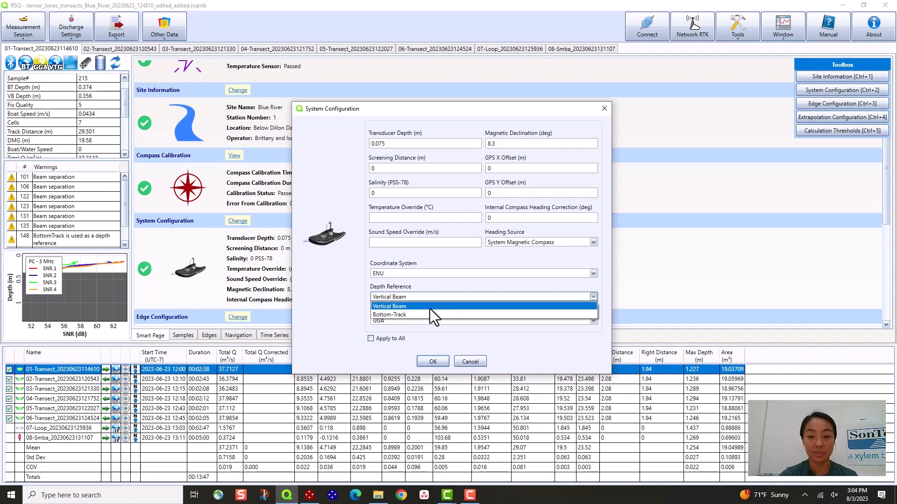
click(429, 309)
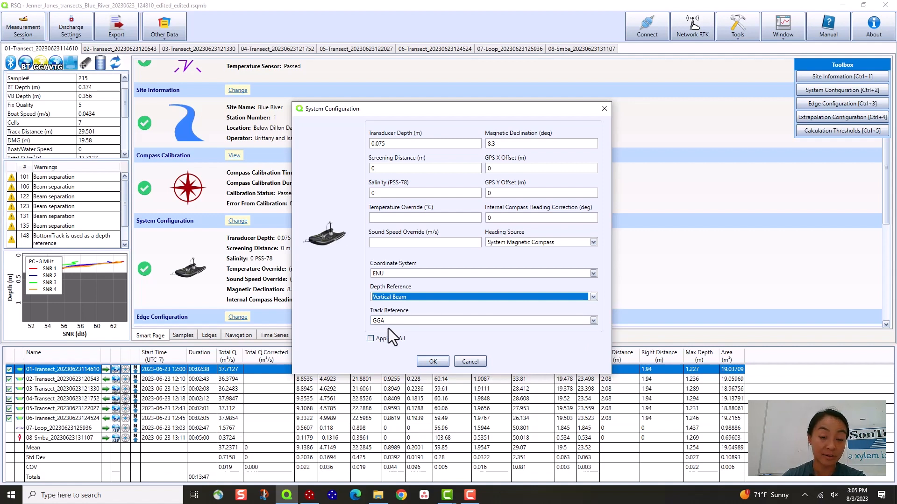
Inspect the available Track Reference options in the System Configuration, keeping GGA selected
click(440, 322)
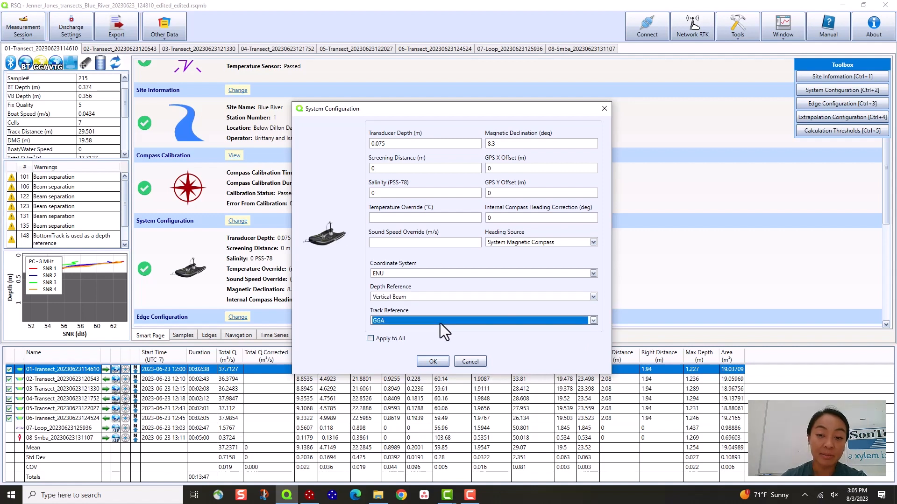
click(440, 321)
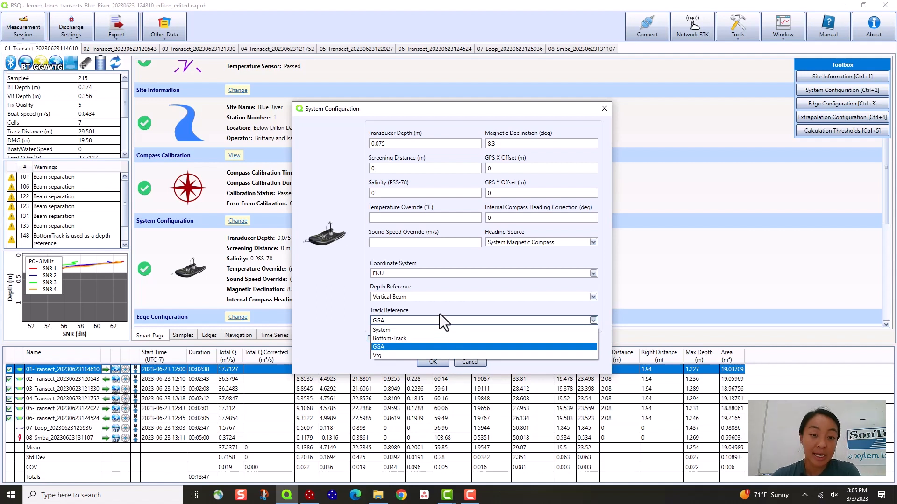
click(439, 310)
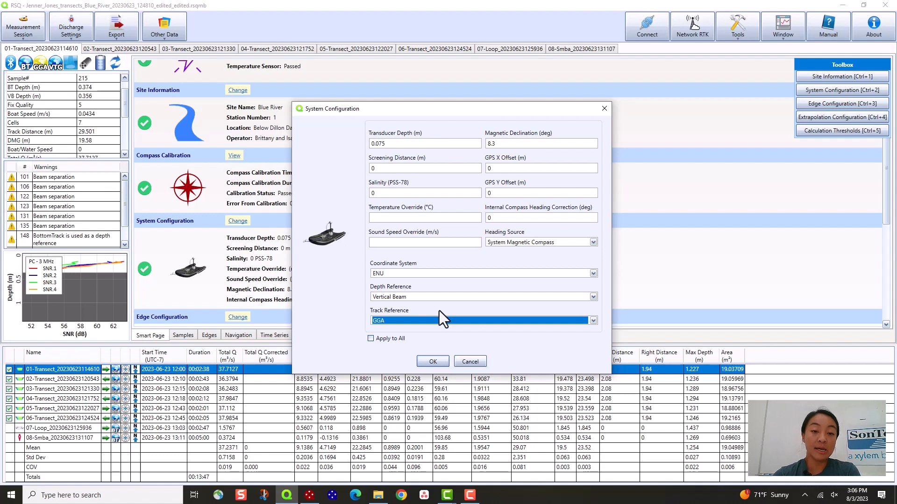
click(441, 321)
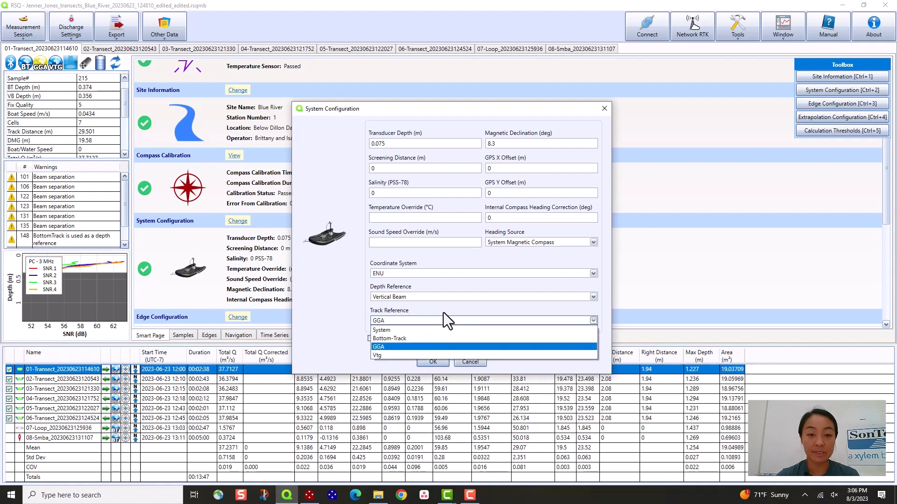
click(444, 312)
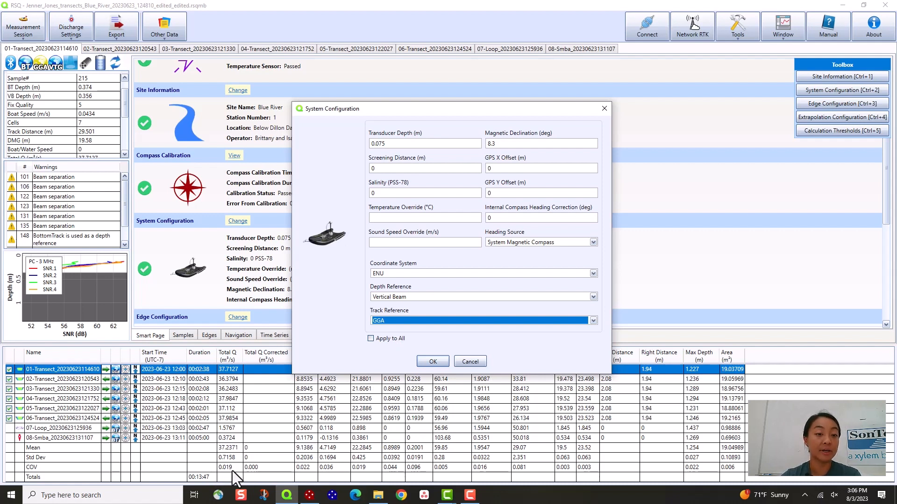
Set the Track Reference to Bottom-Track and apply the configuration to all measurements
click(409, 320)
click(413, 338)
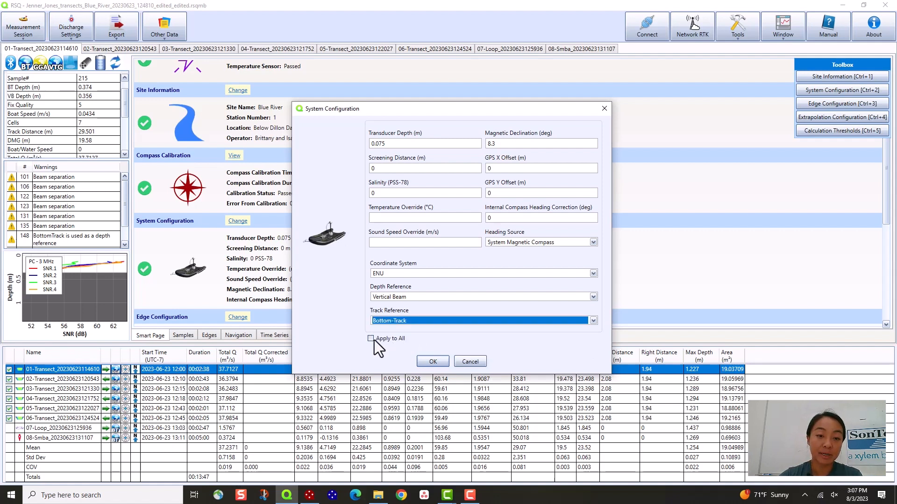
click(370, 339)
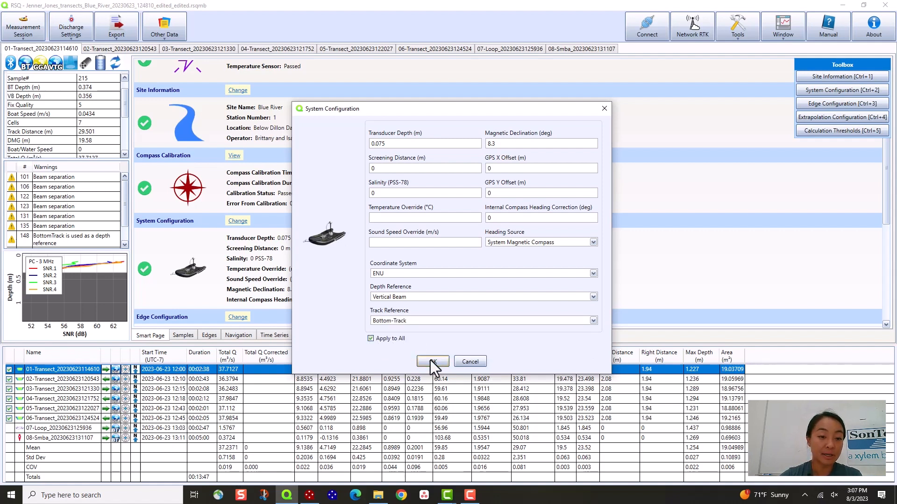
click(432, 362)
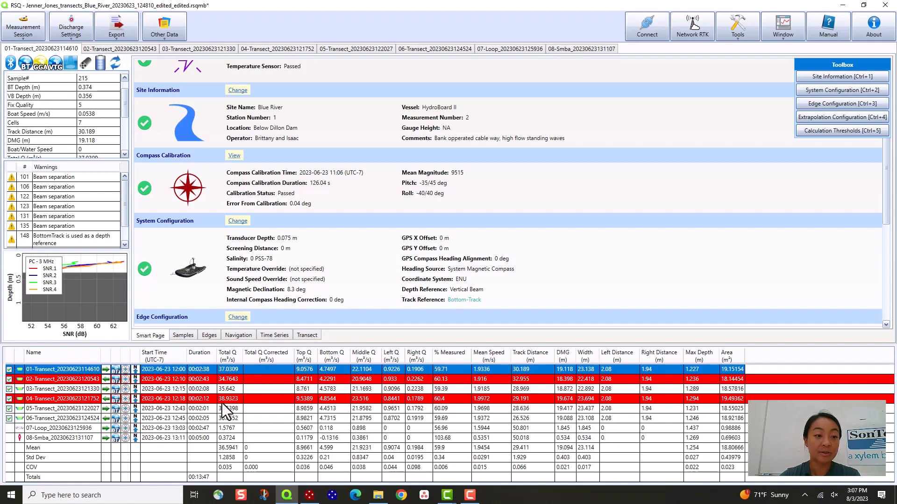
Compare the discharge and width values of transects 02 to 05 in the summary, checking their warnings and transect plots
click(268, 392)
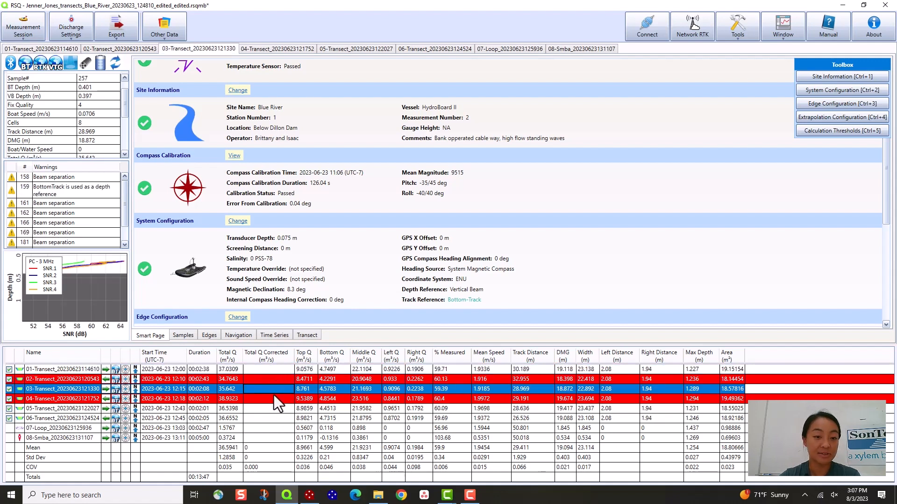
click(273, 398)
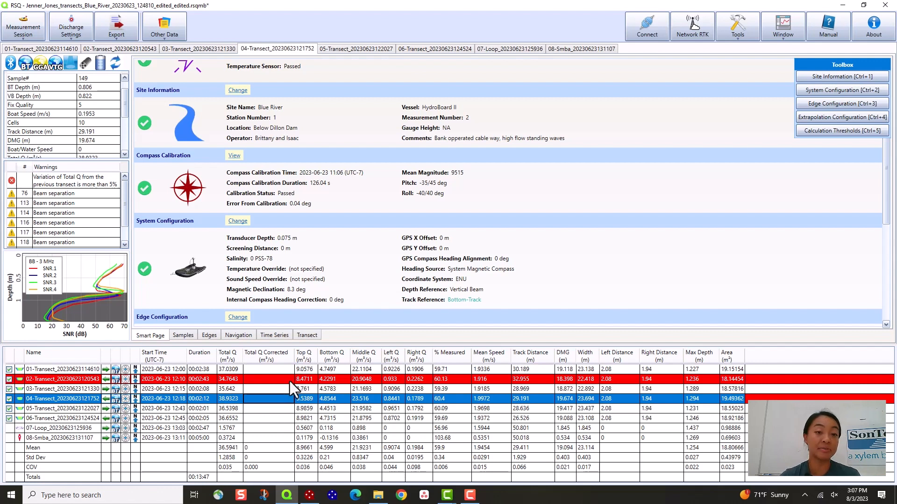
scroll(340, 276, up, 3)
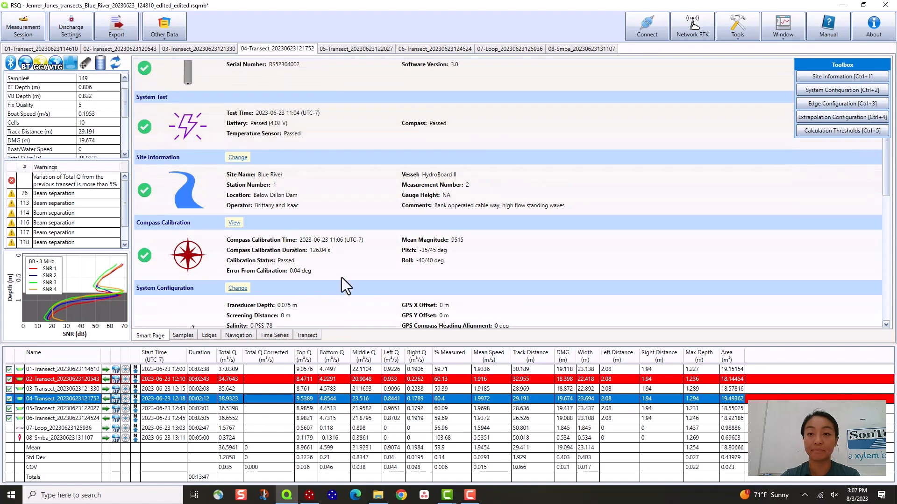
click(307, 336)
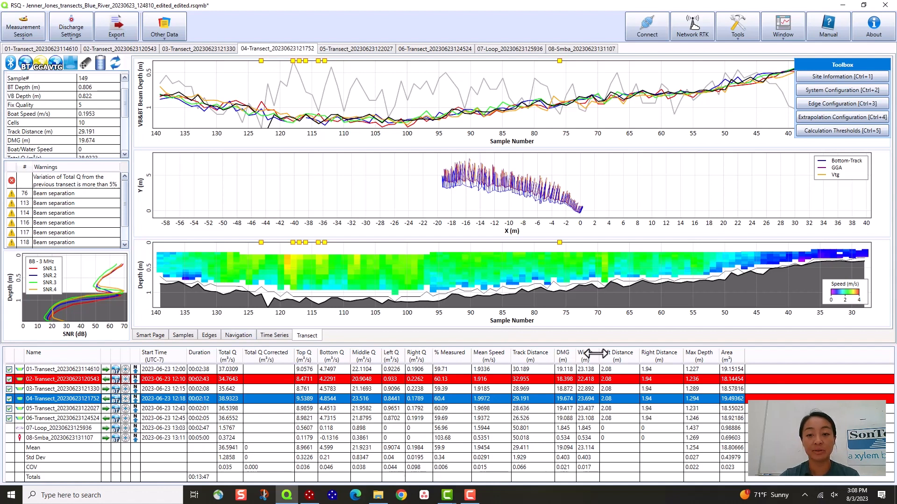
click(591, 379)
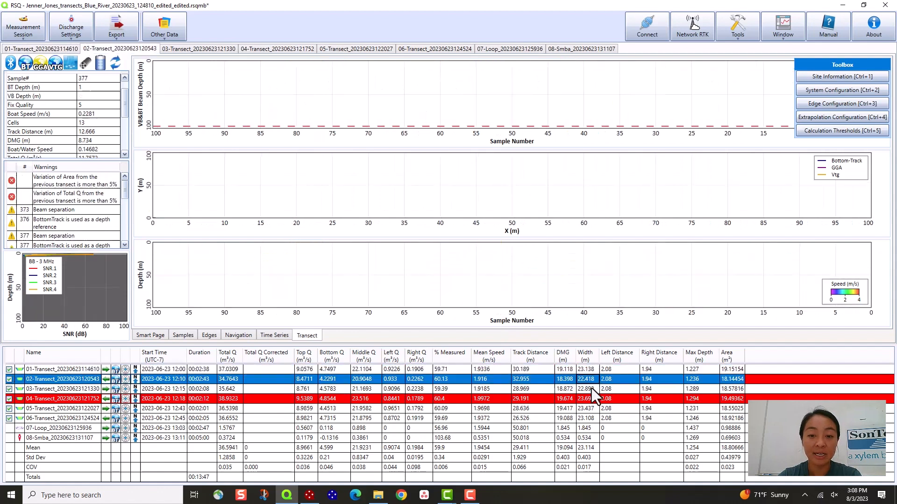
click(591, 408)
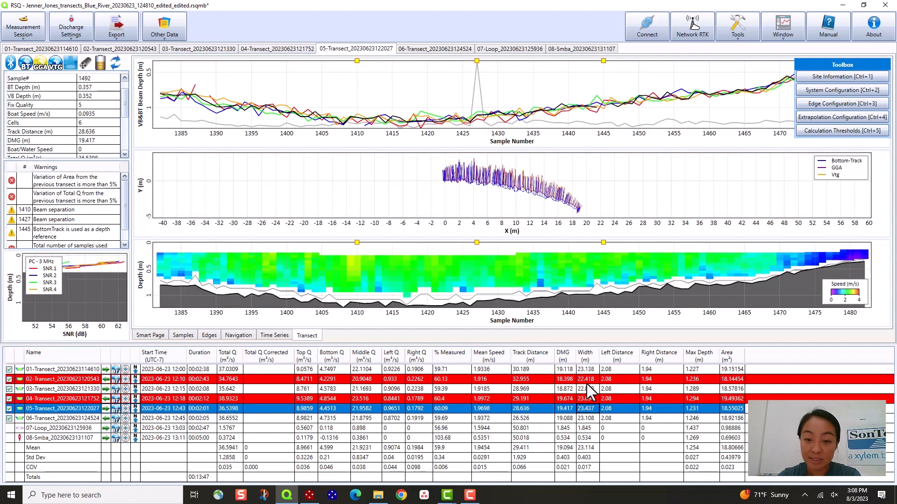
Set the Track Reference back to GGA and apply the configuration to all measurements
double_click(589, 411)
click(443, 324)
click(420, 340)
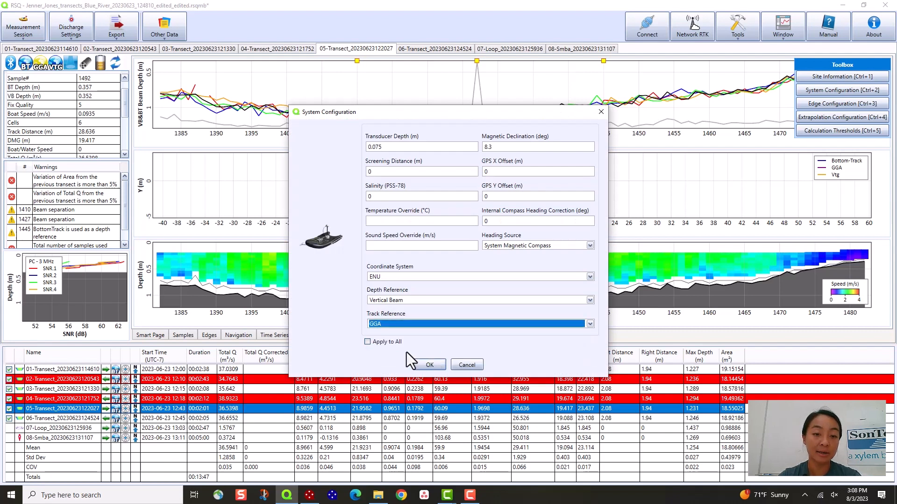
click(367, 342)
click(427, 366)
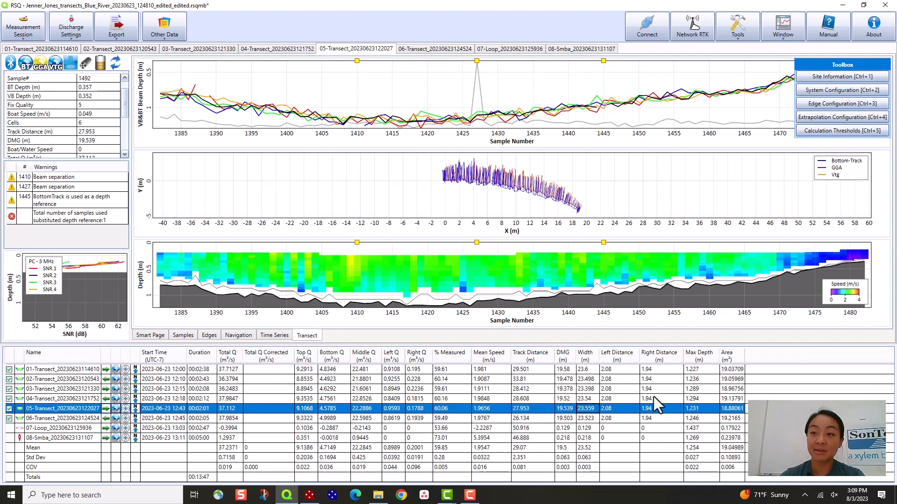
Review transect 05's Smart Page and Edge Configuration without changing anything, and return to its transect plots
click(158, 335)
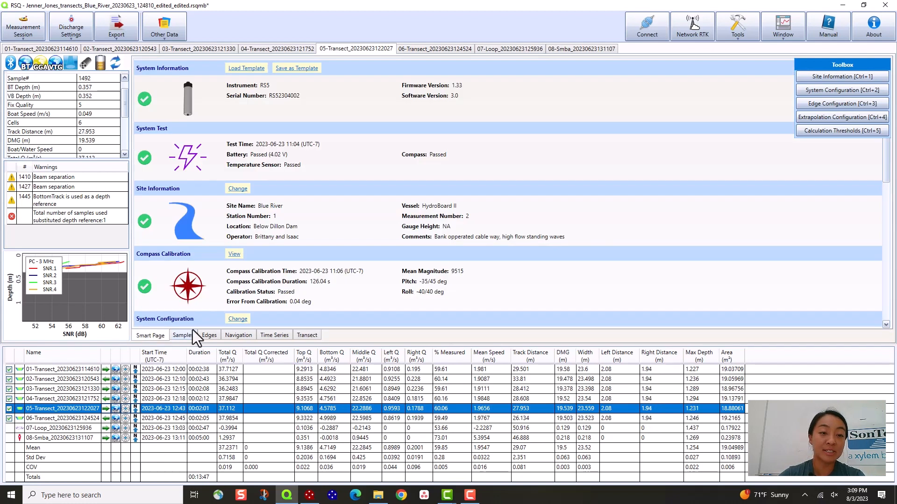
scroll(295, 223, down, 3)
scroll(295, 224, up, 4)
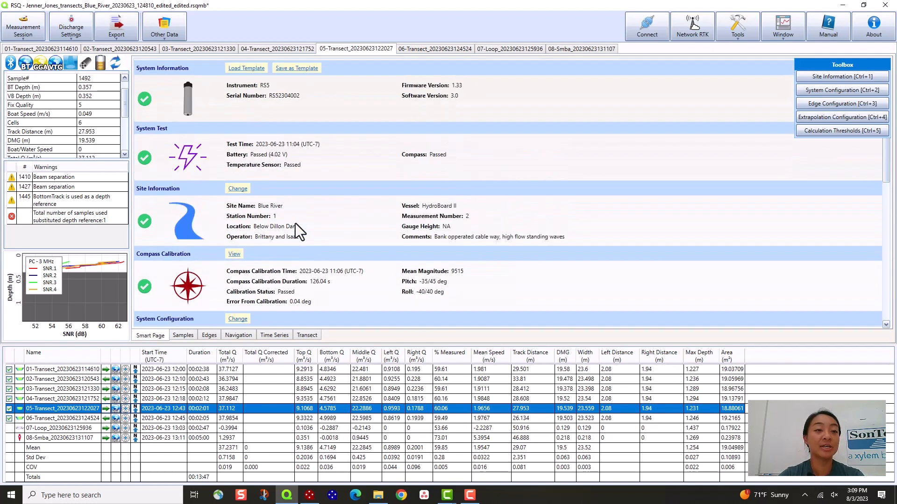
scroll(295, 223, down, 8)
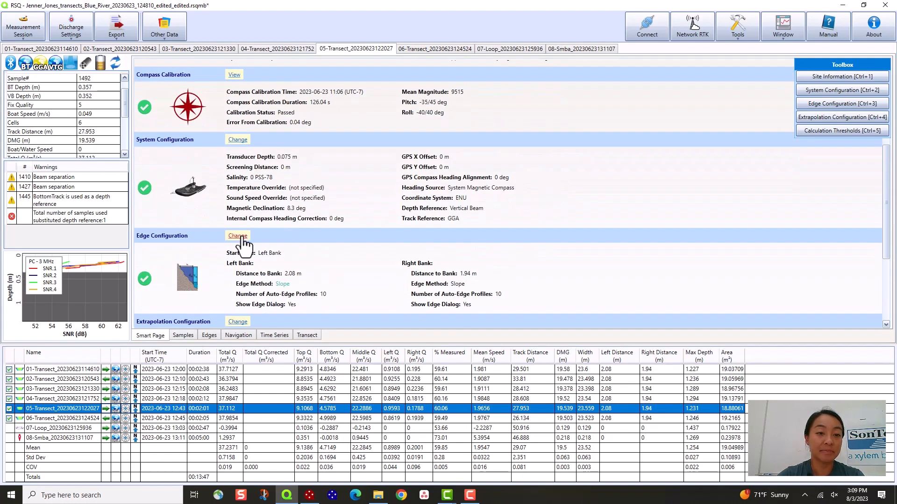
click(239, 236)
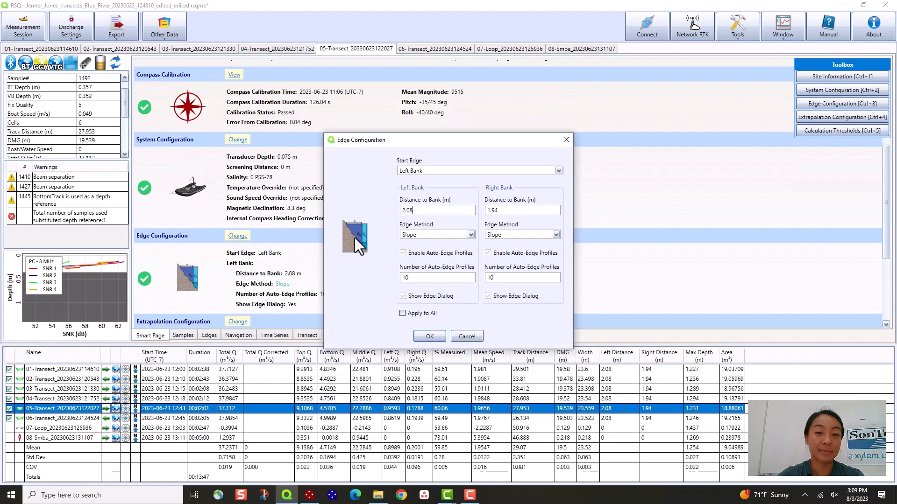
click(474, 337)
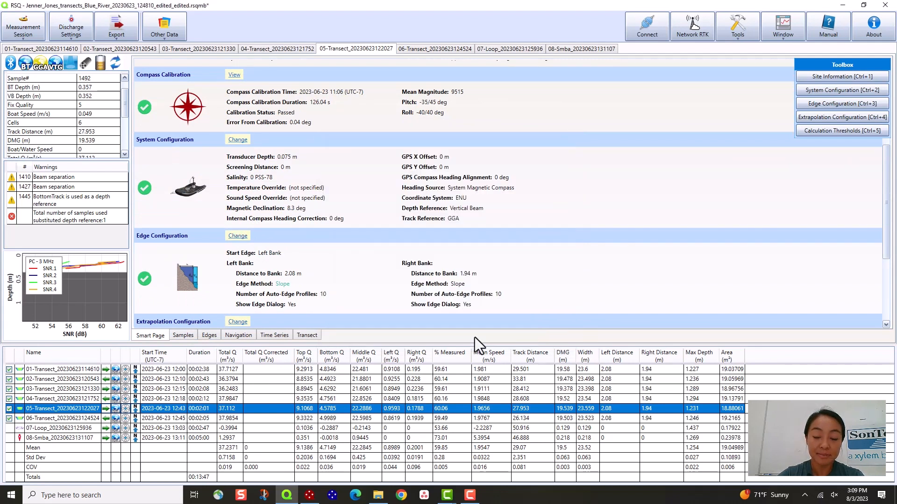
click(307, 336)
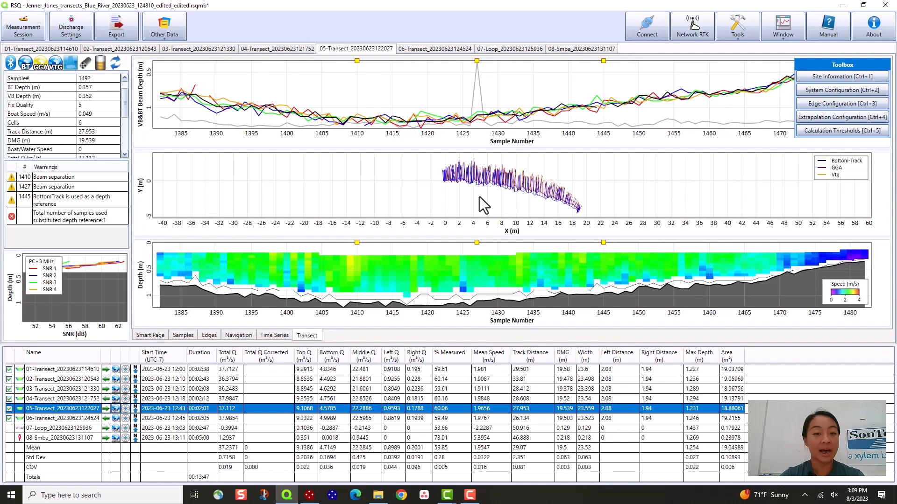
mouse_move(357, 294)
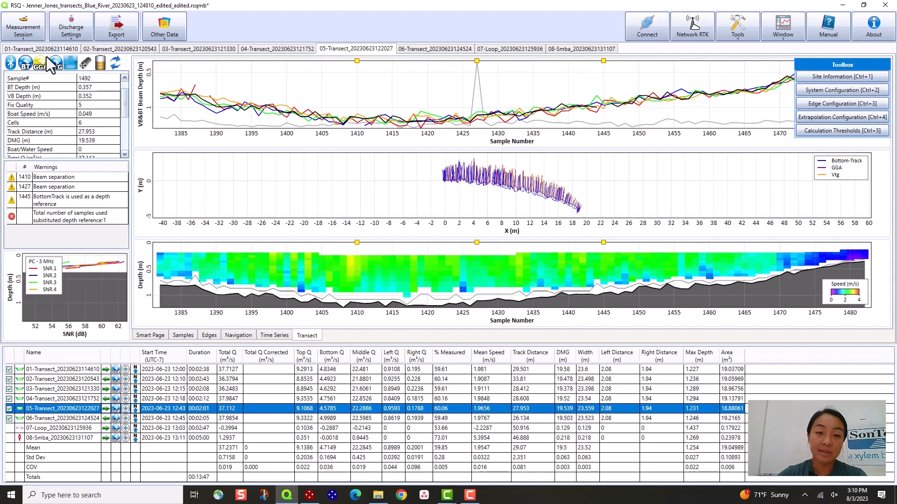
Export the selected transect 05 as a KML file named test and view its track over the river in Google Earth
click(108, 29)
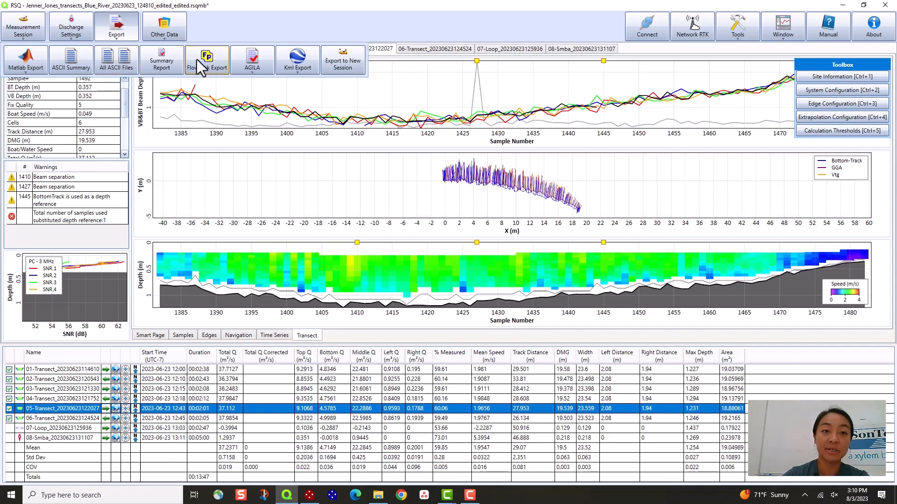
click(293, 60)
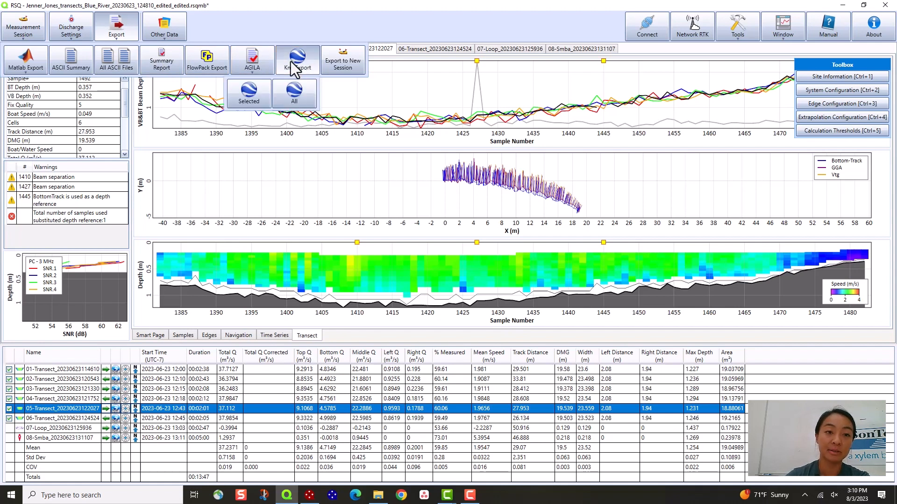
click(249, 95)
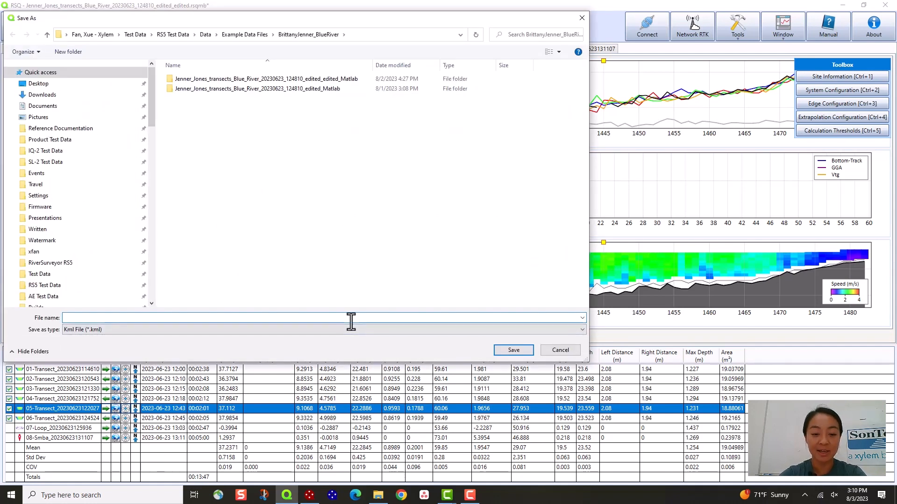
text(test)
key(Return)
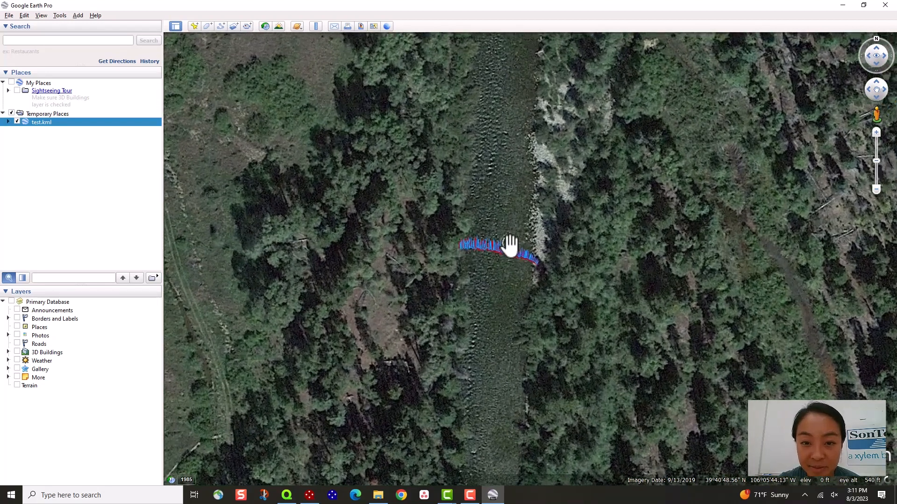
scroll(512, 266, down, 2)
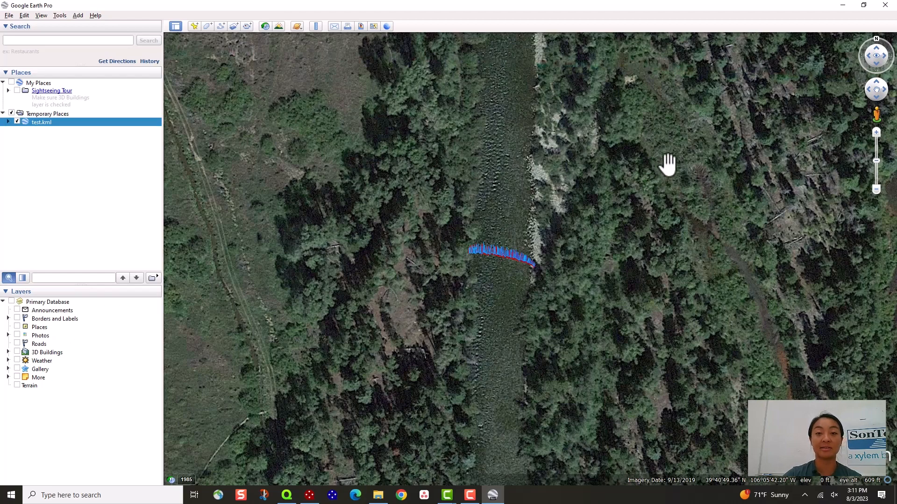
click(840, 2)
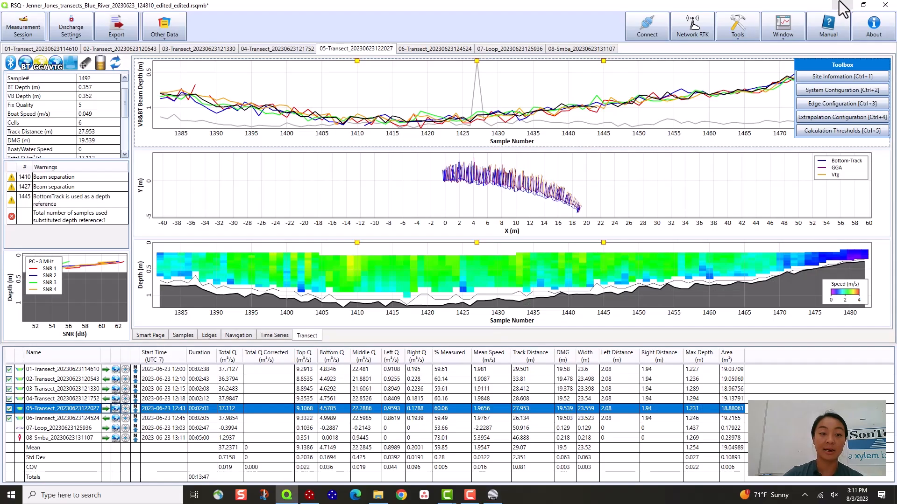
Zoom out transect 05's speed contour plot, restore it with Zoom to All, and display transect 04's plots
scroll(391, 265, down, 3)
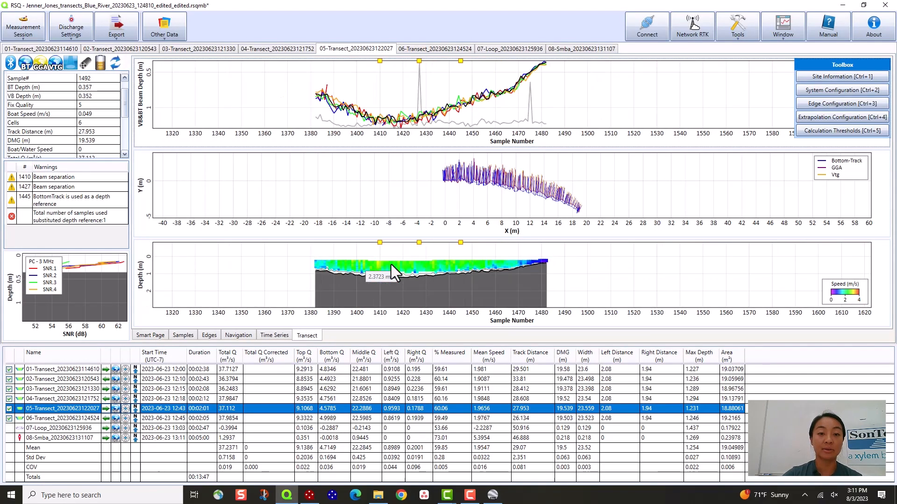
right_click(390, 266)
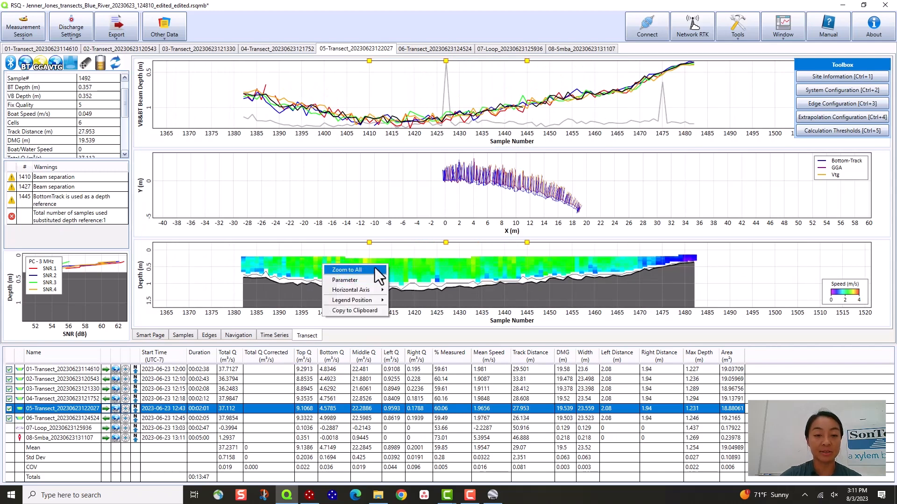
click(374, 270)
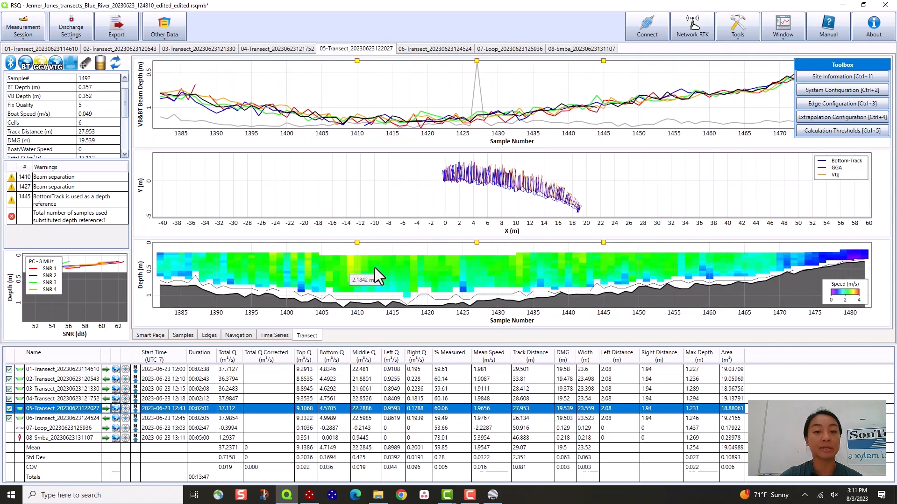
click(274, 50)
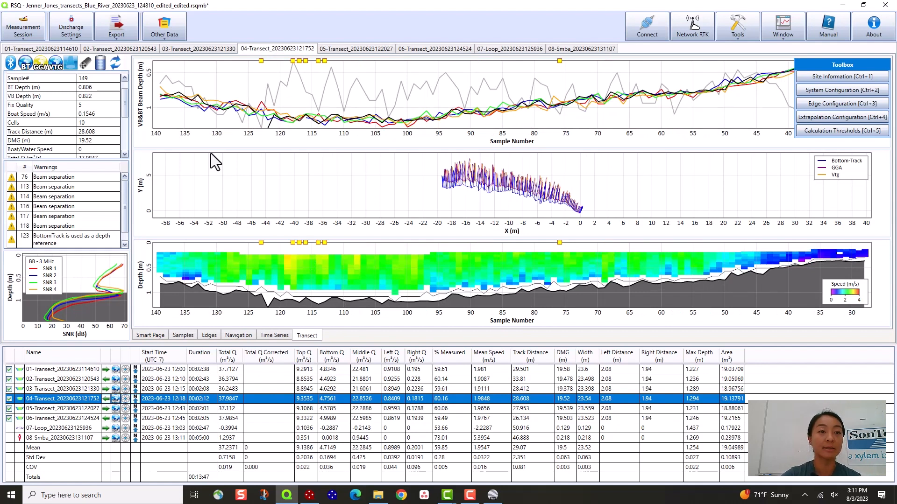
Generate the discharge measurement Summary Report, review its results tables and transect charts, and close it without printing or saving
click(121, 32)
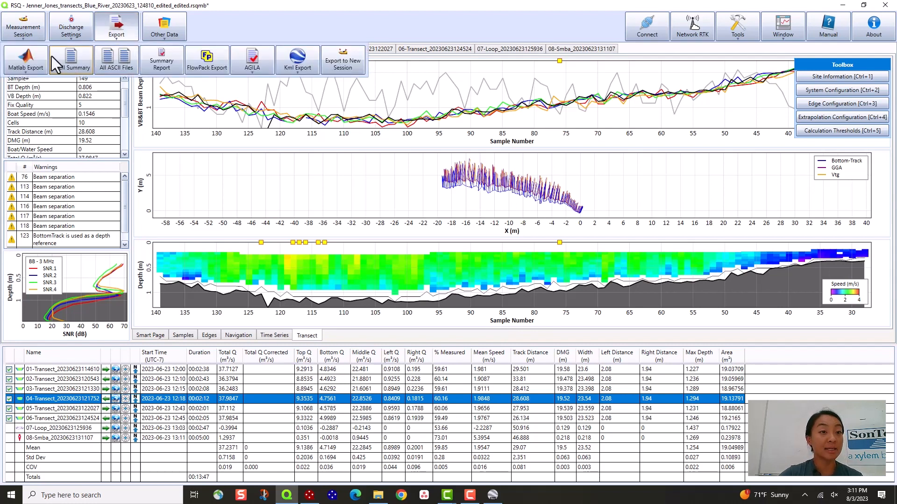
click(164, 63)
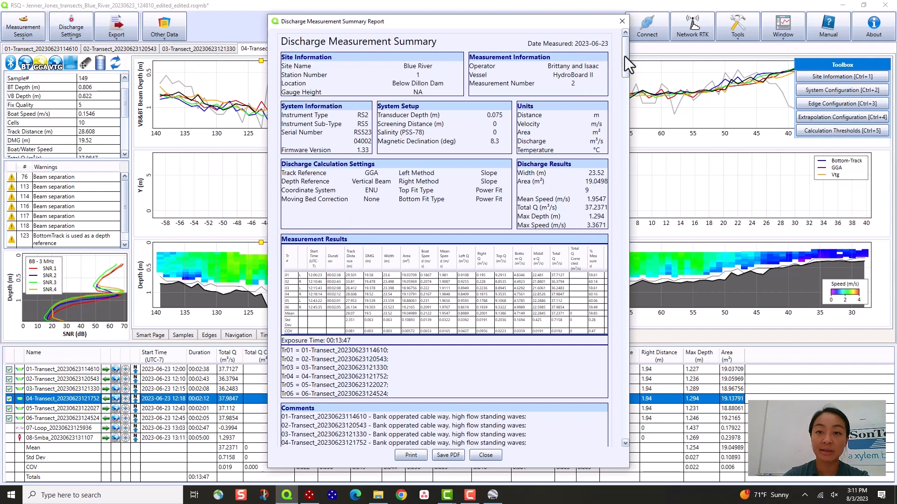
drag(624, 56, 625, 103)
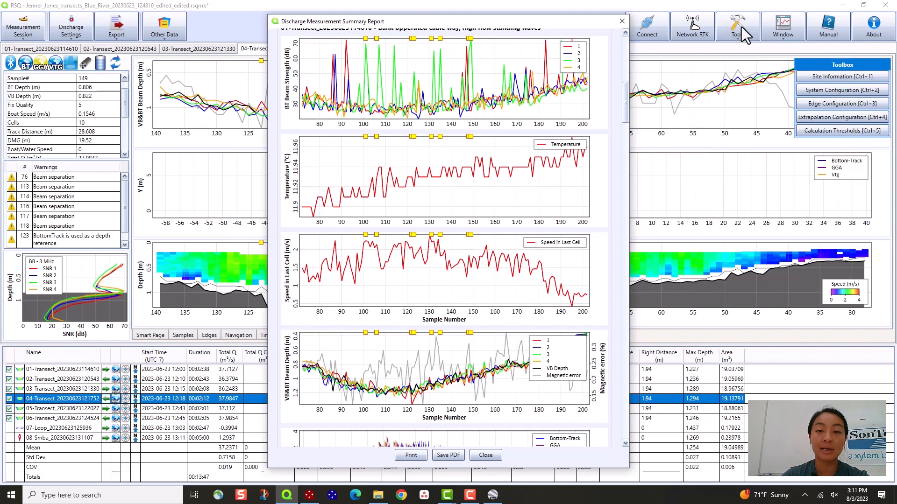
drag(625, 96, 625, 46)
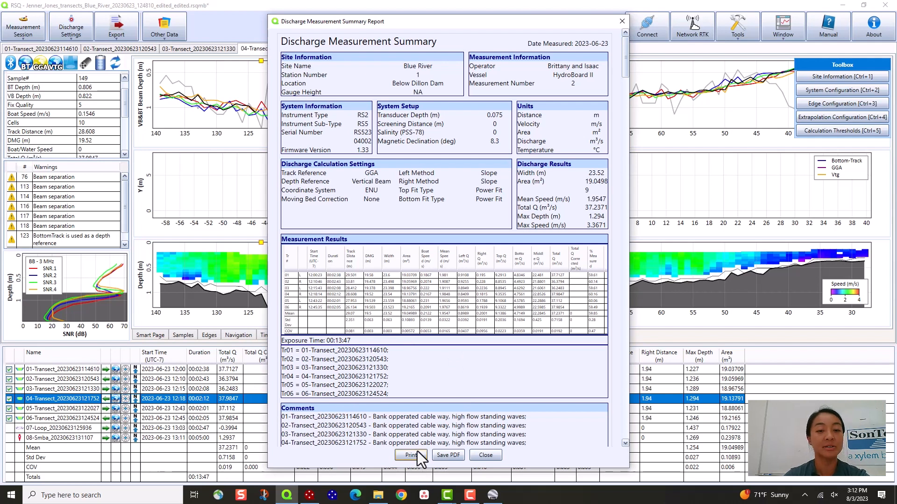
click(486, 455)
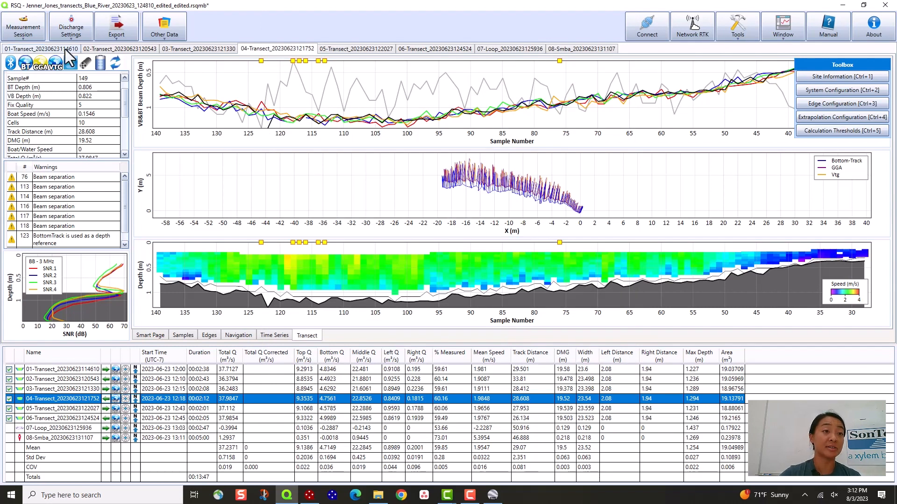
Review the measurement session's properties, including its lock status and creation and editing details, and close them
click(35, 34)
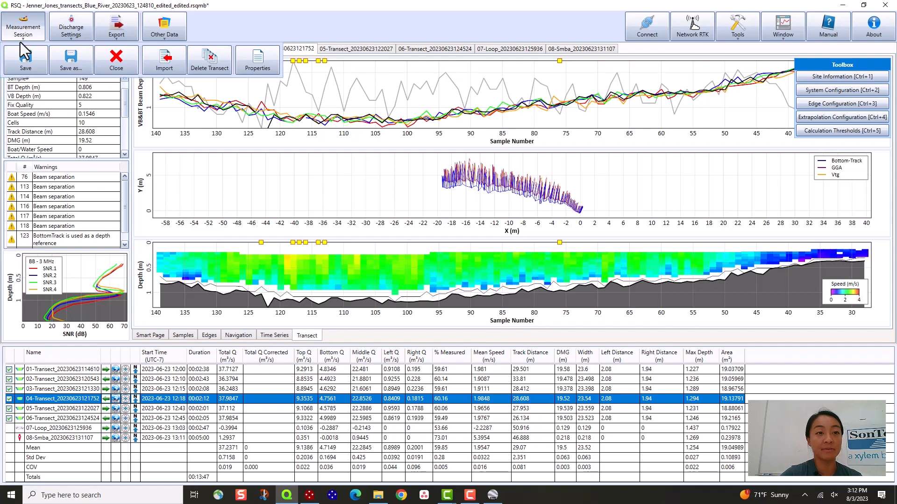
click(259, 66)
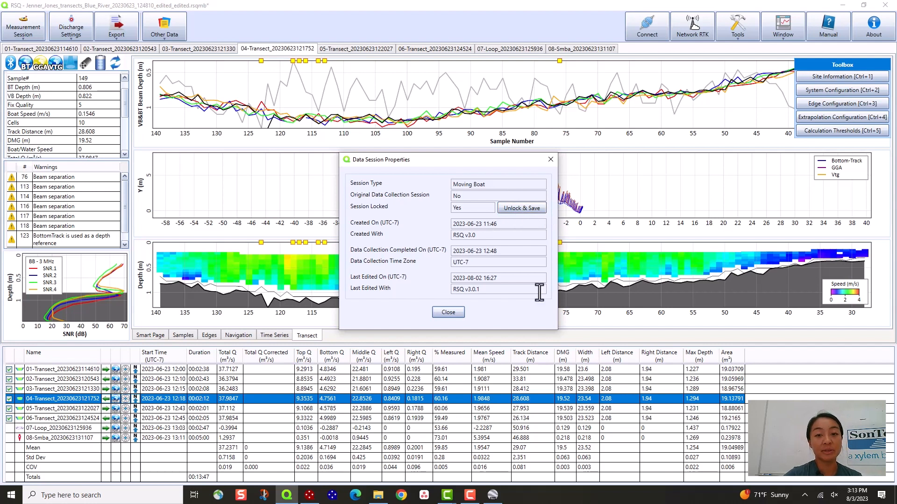
click(451, 312)
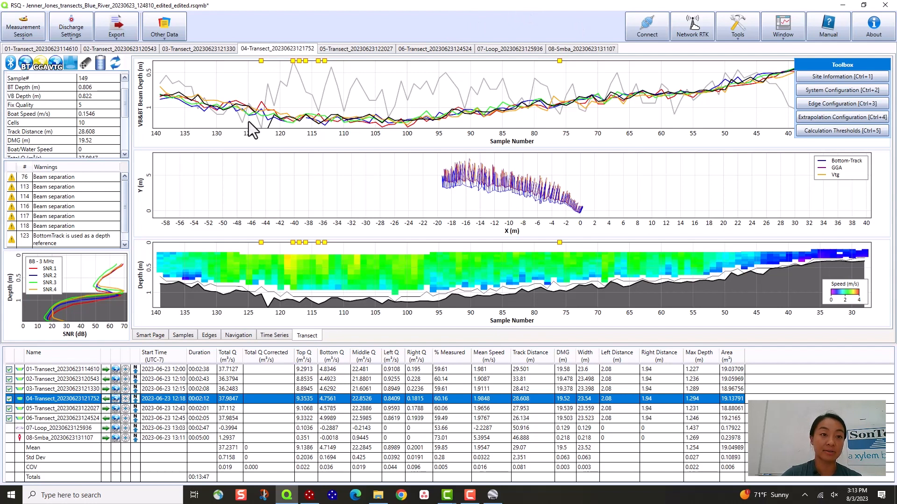
Export all measurements of the session to Matlab files
click(127, 29)
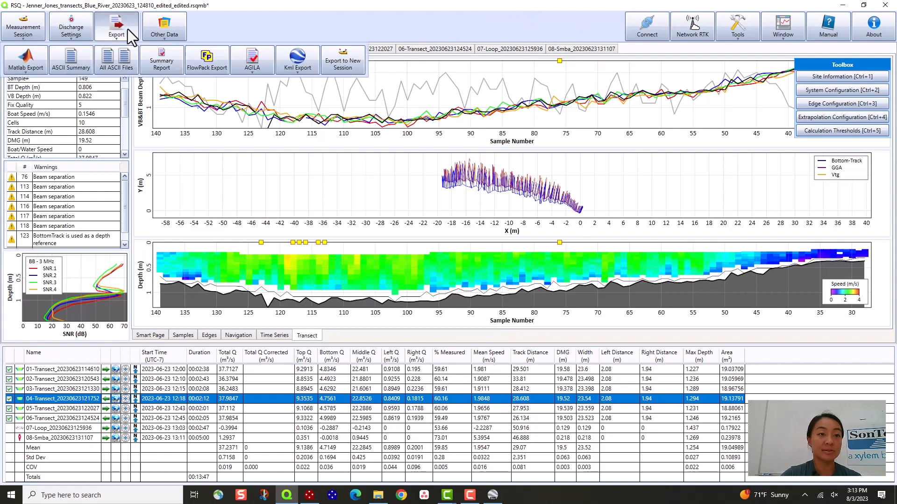
click(40, 68)
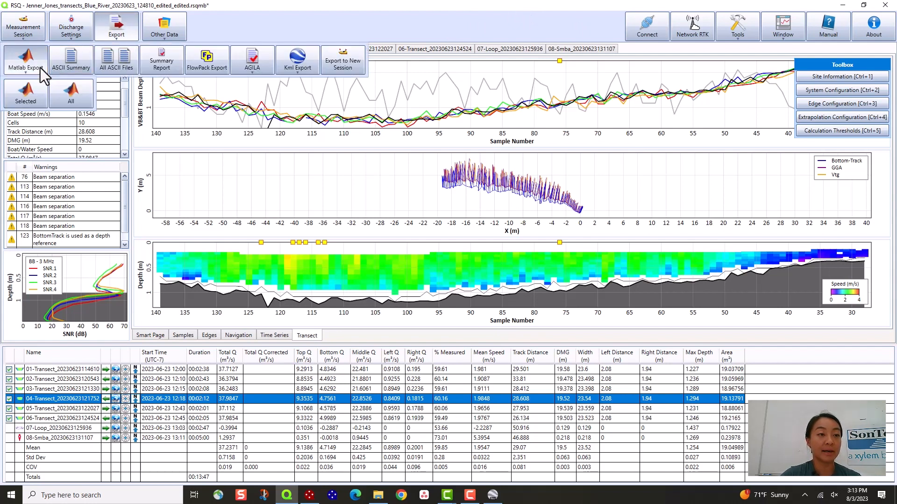
click(80, 94)
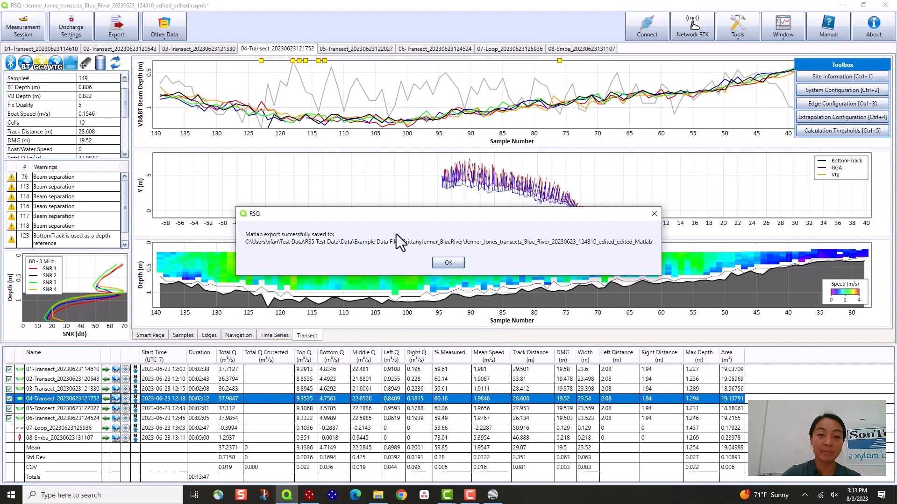
click(448, 262)
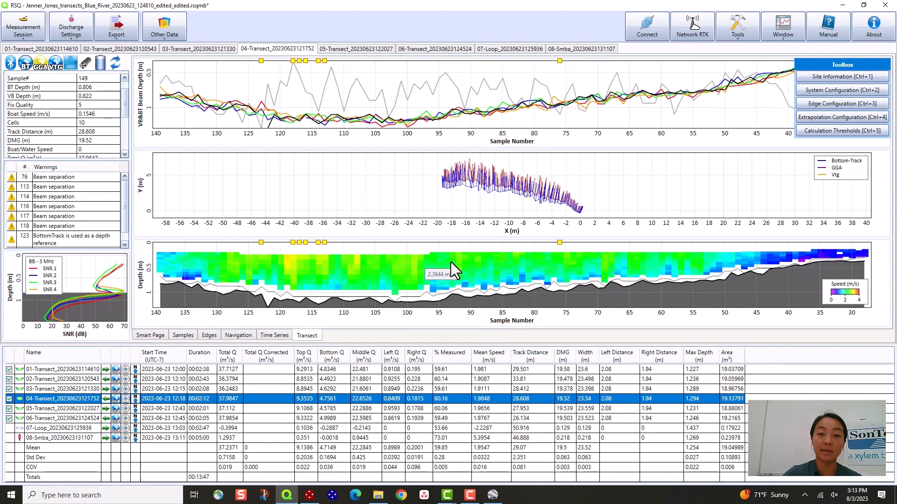
Check the general and Moving Boat settings, including the Automatic MATLAB Export option, without changing anything
click(742, 32)
click(514, 66)
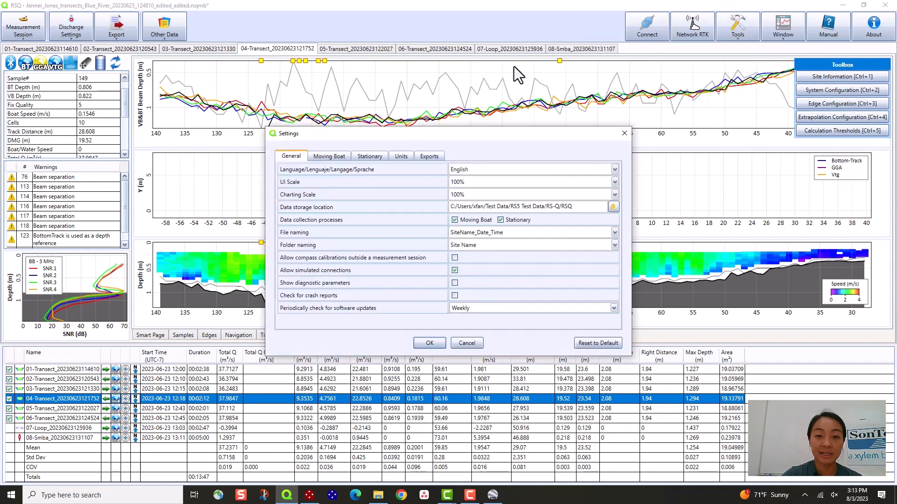
click(337, 158)
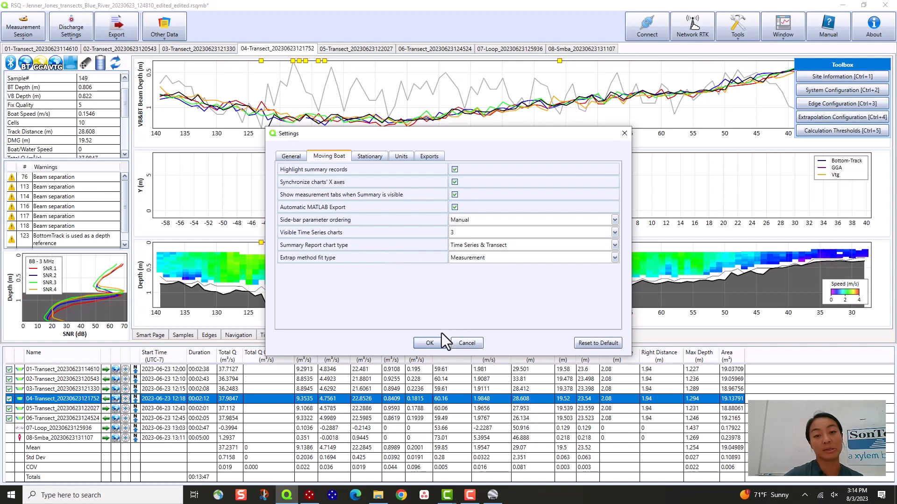
click(429, 343)
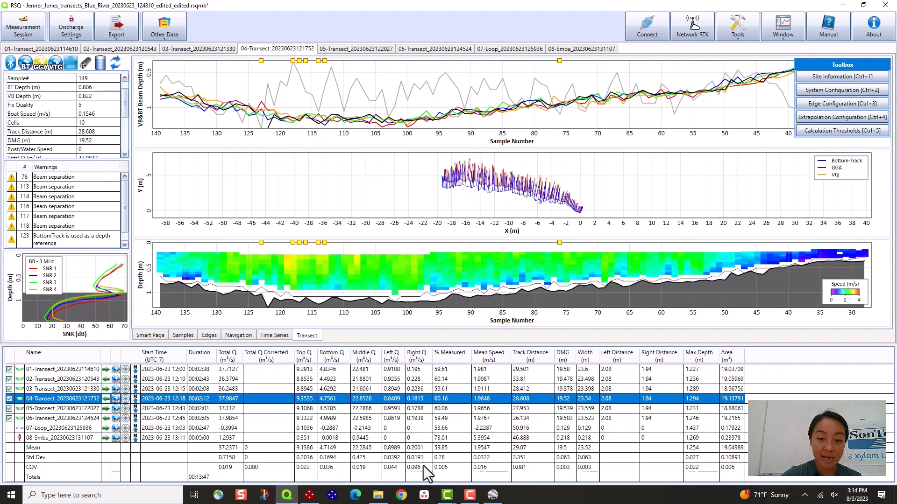
Switch to QRev and open the Matlab files of transects 01 to 06 from the exported Matlab folder
click(311, 500)
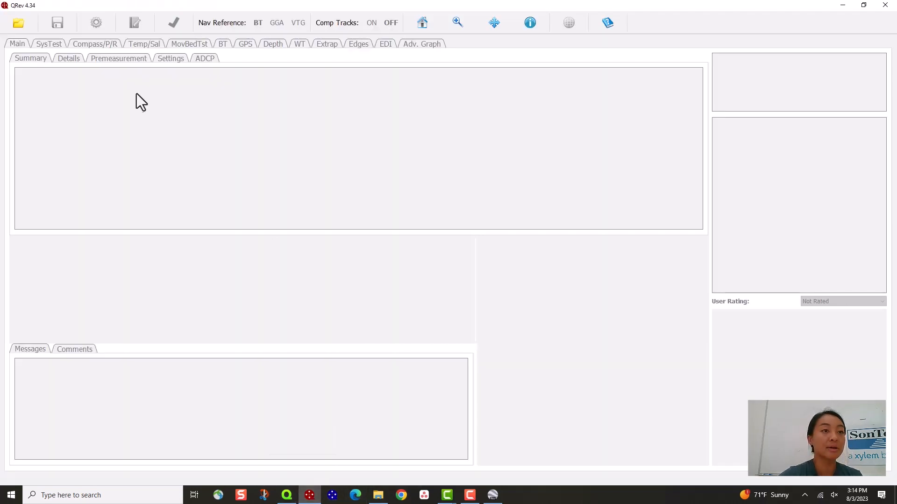
click(23, 25)
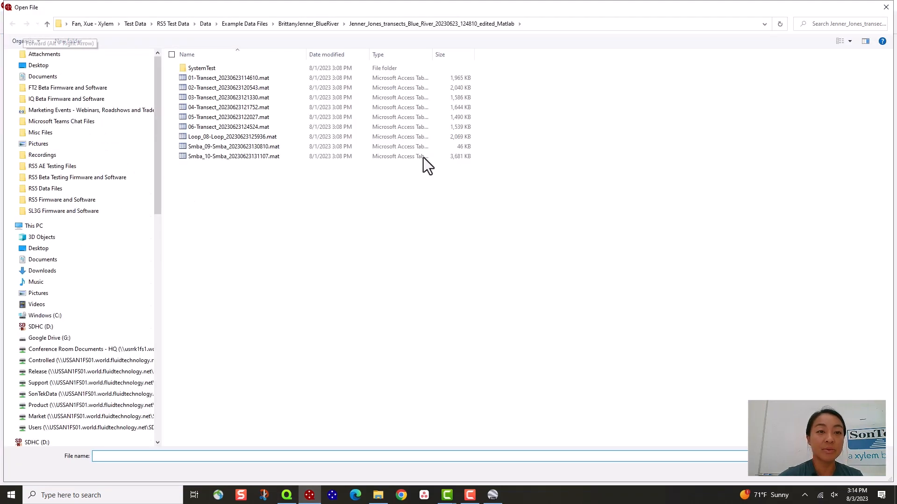
click(366, 77)
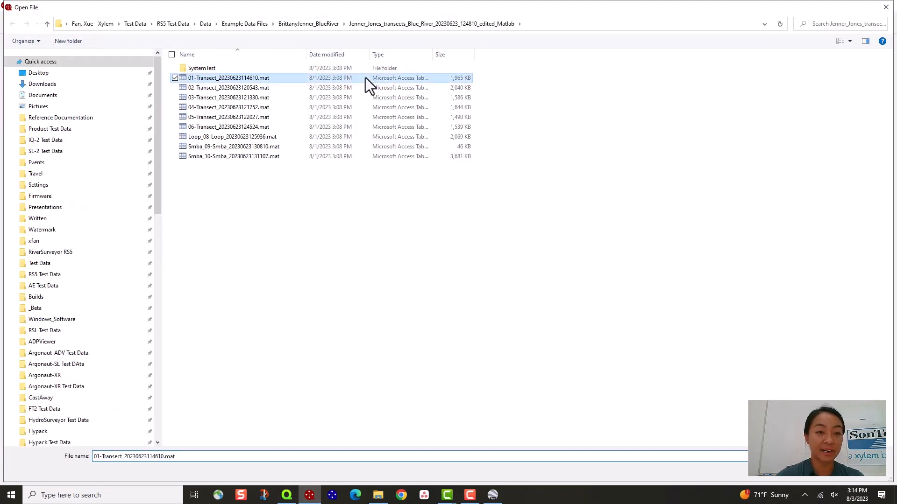
shift+click(352, 126)
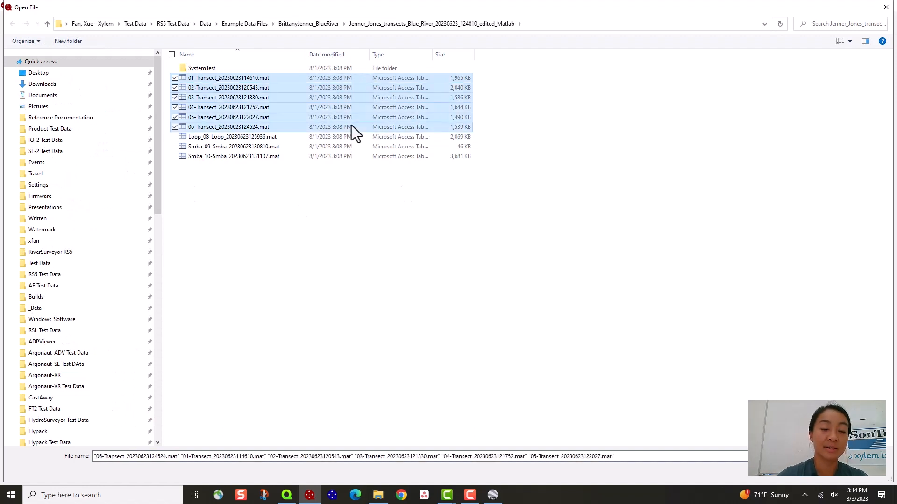
click(805, 473)
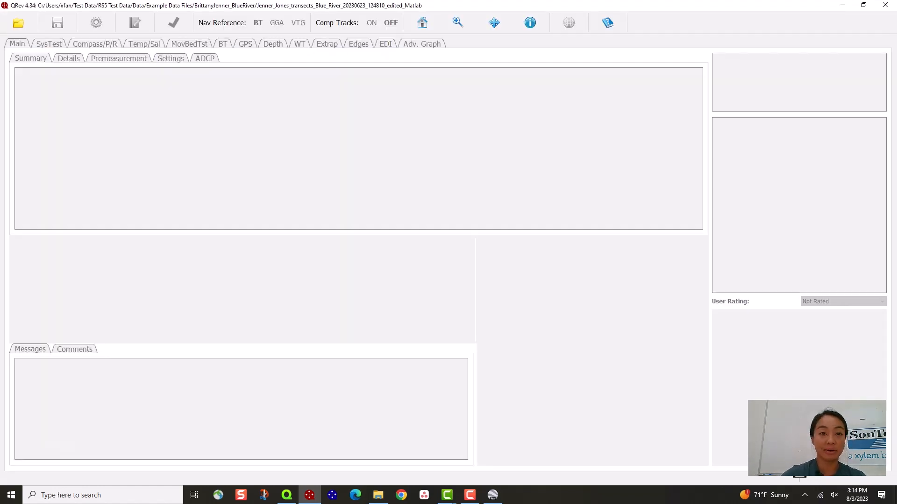